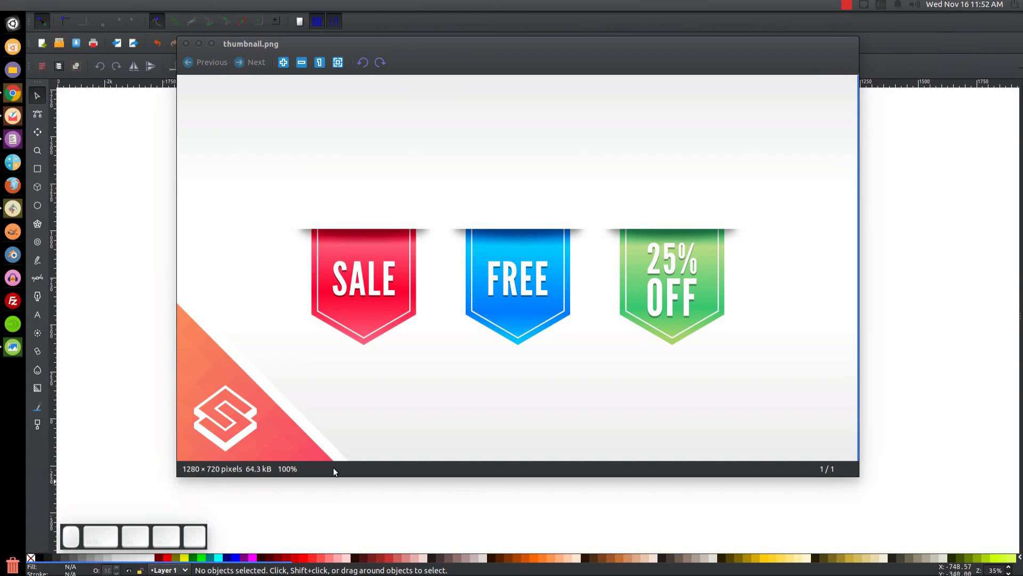
# Close the thumbnail.png reference preview and set the canvas zoom to 1:1.
pyautogui.click(200, 47)
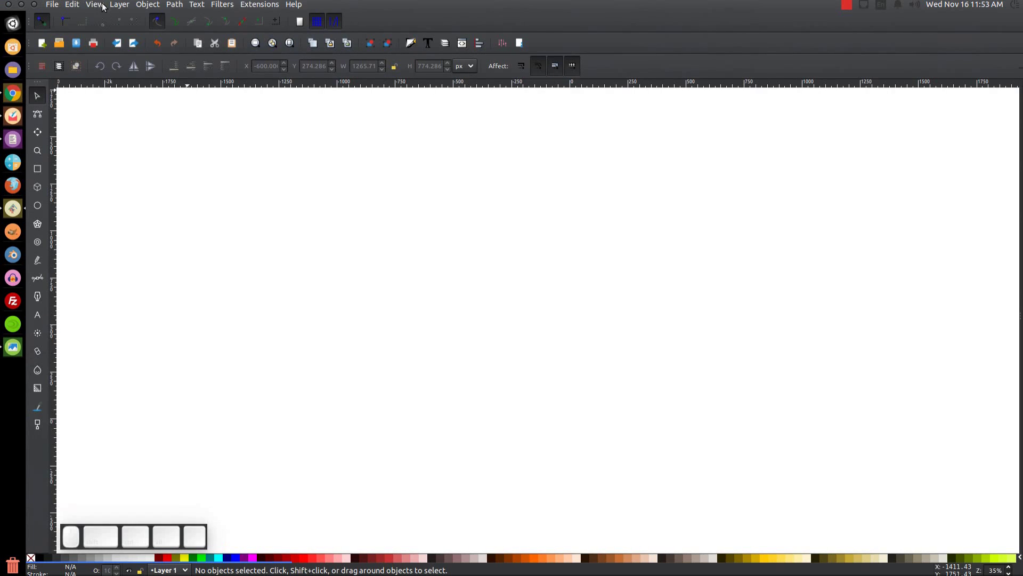
pyautogui.click(95, 4)
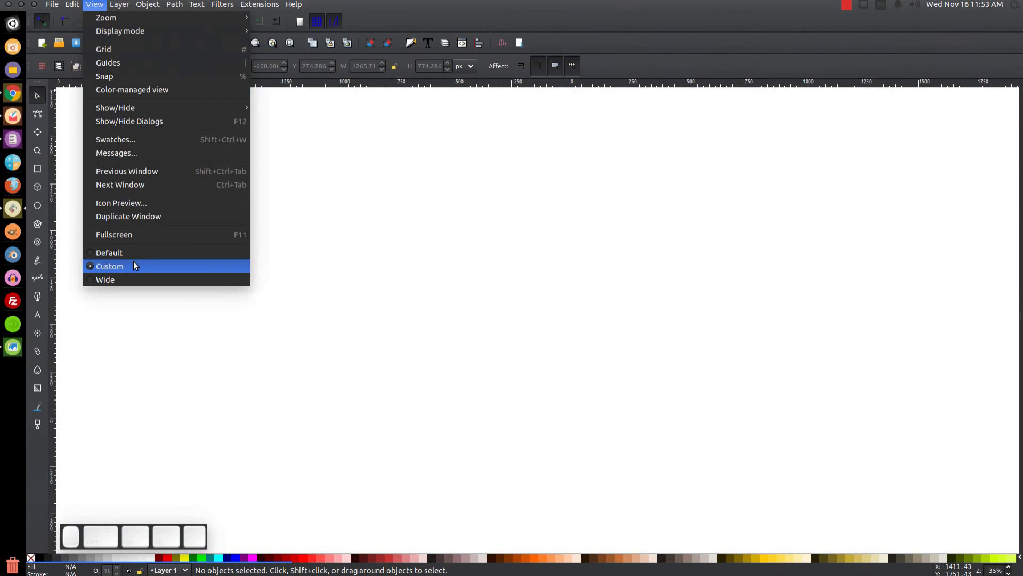
pyautogui.moveTo(149, 19)
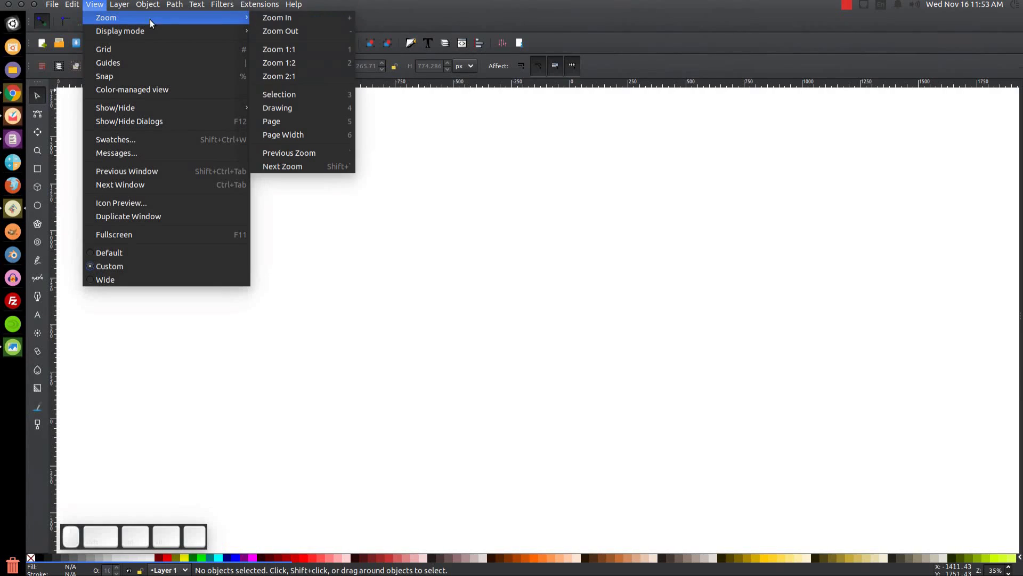
pyautogui.click(289, 48)
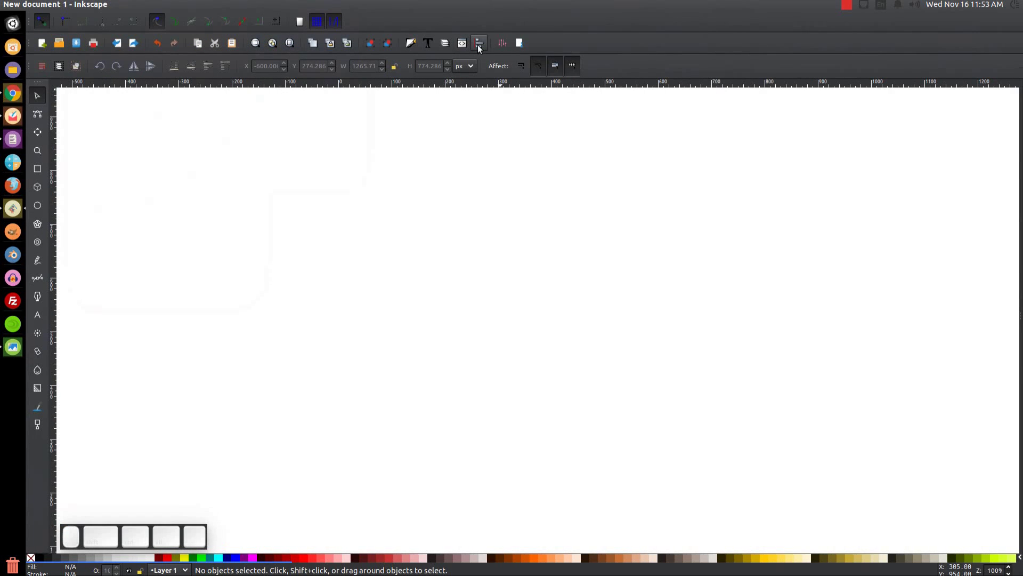
# Open the Align and Distribute dialog, keep alignment relative to Last selected, and open the Fill and Stroke dialog.
pyautogui.click(477, 45)
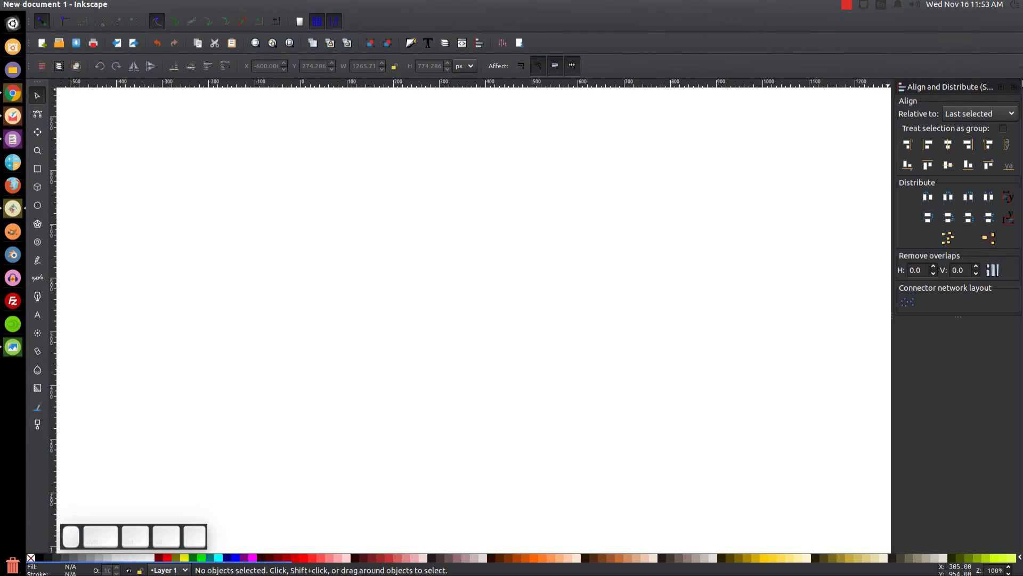
pyautogui.click(967, 113)
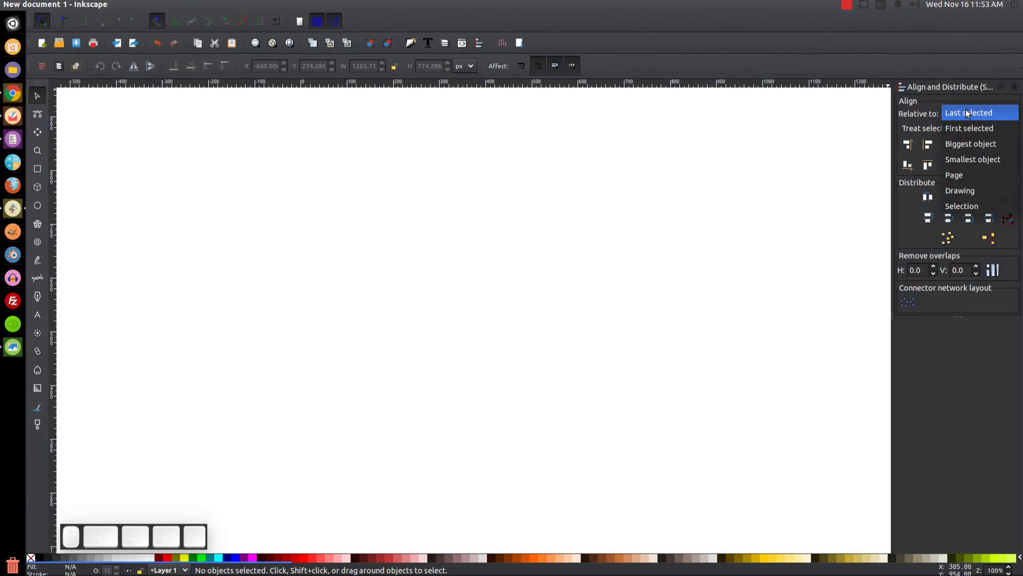
pyautogui.click(967, 113)
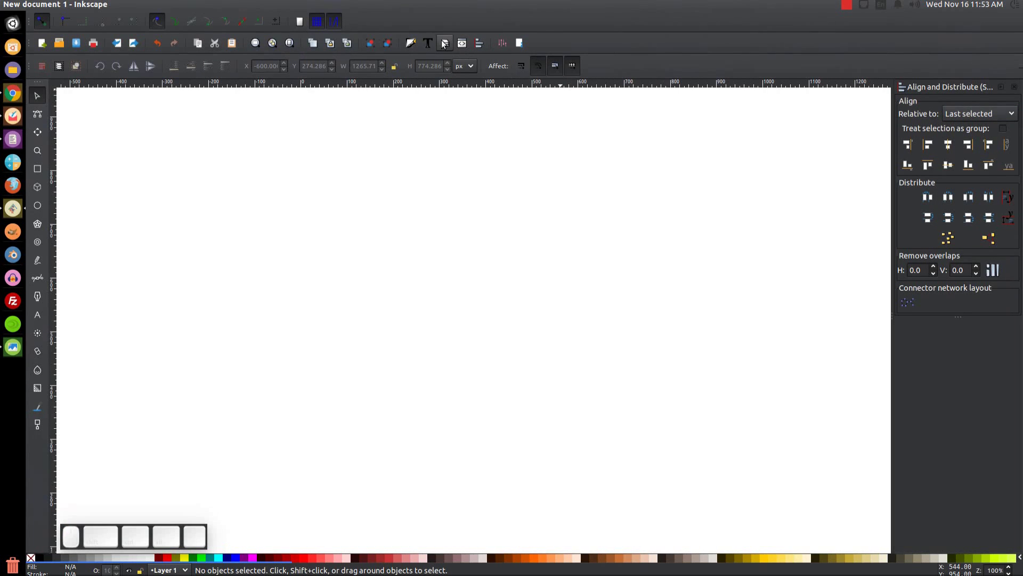
pyautogui.click(411, 43)
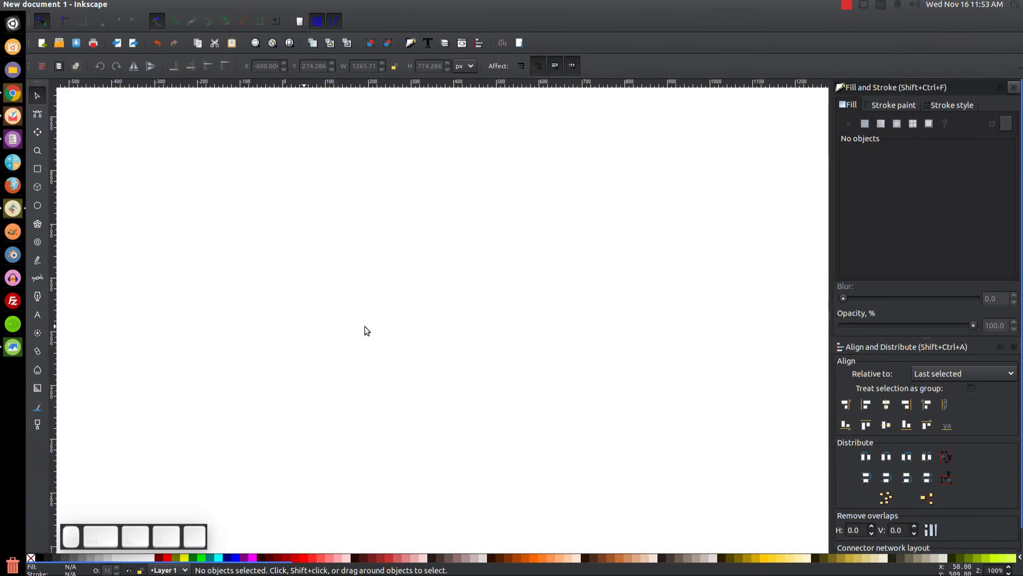
# Draw an upright regular hexagon about 288 px wide with a corner pointing up, and lower its opacity to 58.6%.
pyautogui.click(39, 224)
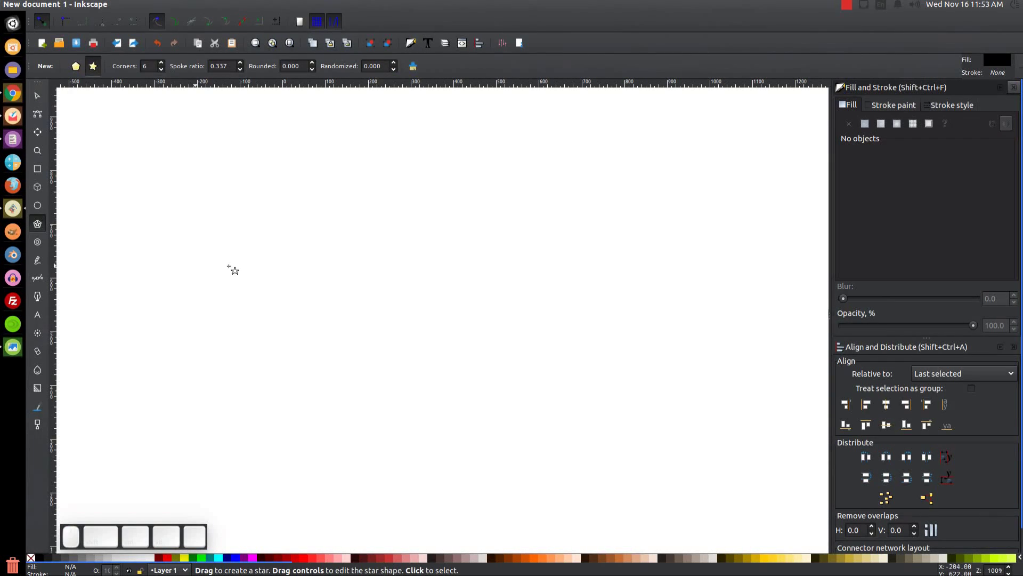
pyautogui.click(75, 66)
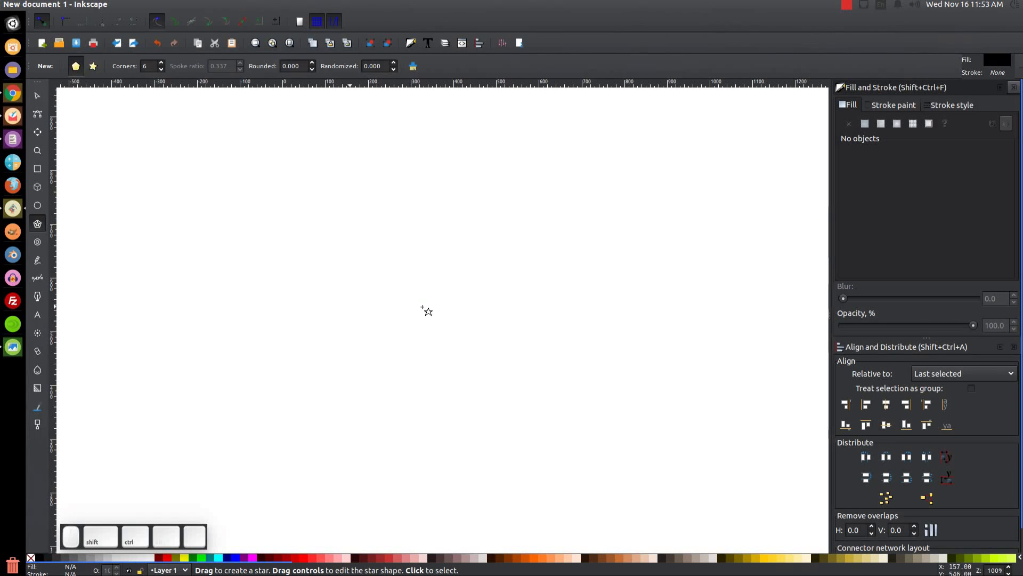
pyautogui.moveTo(425, 304); pyautogui.dragTo(500, 351)
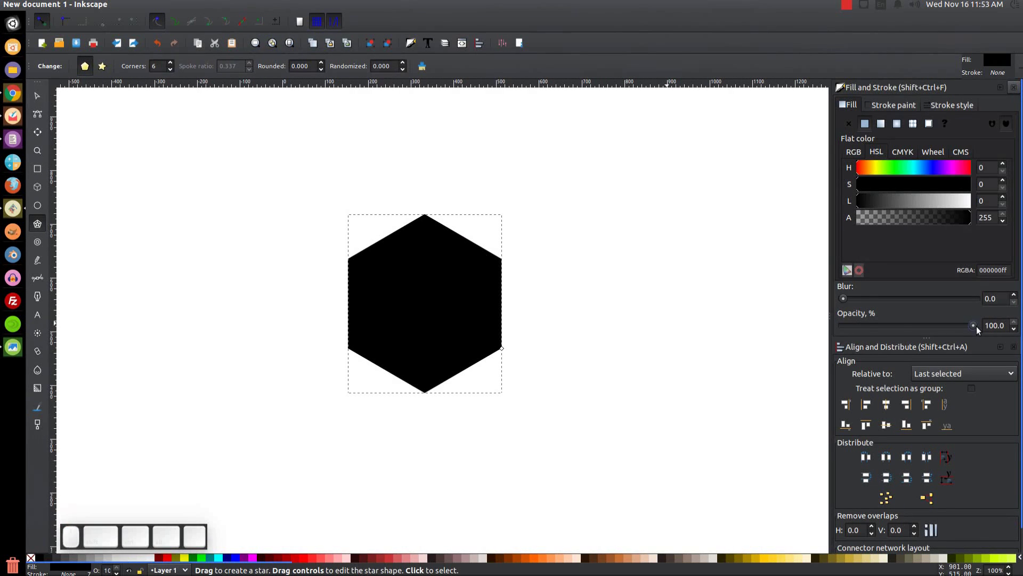
pyautogui.click(919, 325)
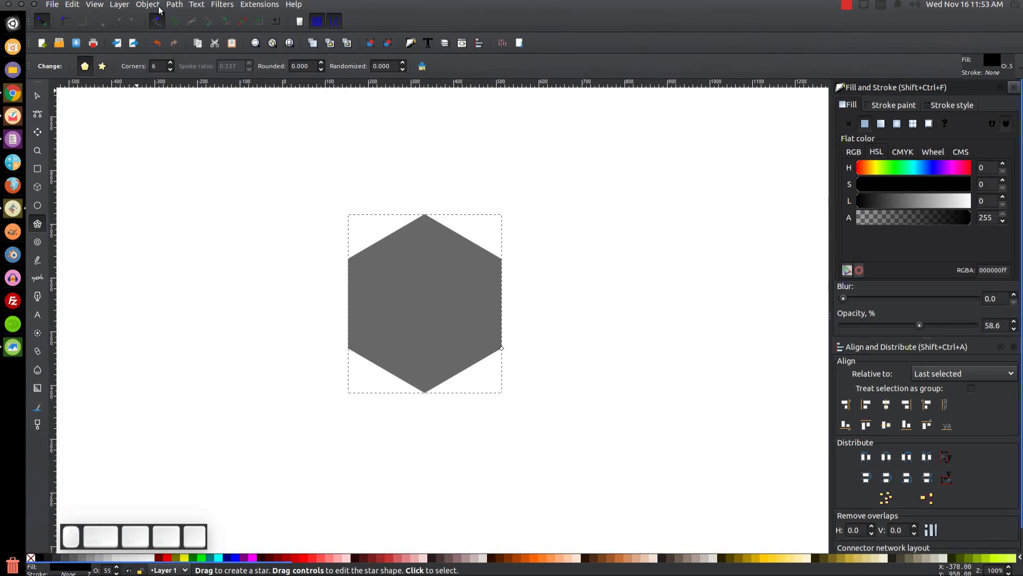
# Convert the hexagon to a path and enable snapping to cusp nodes.
pyautogui.click(170, 6)
pyautogui.click(181, 15)
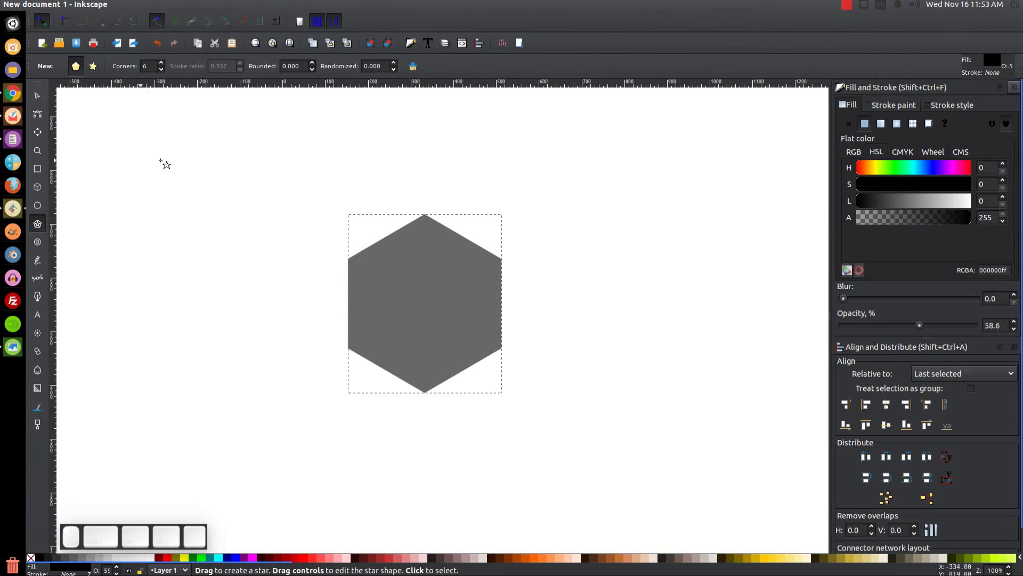
pyautogui.click(208, 24)
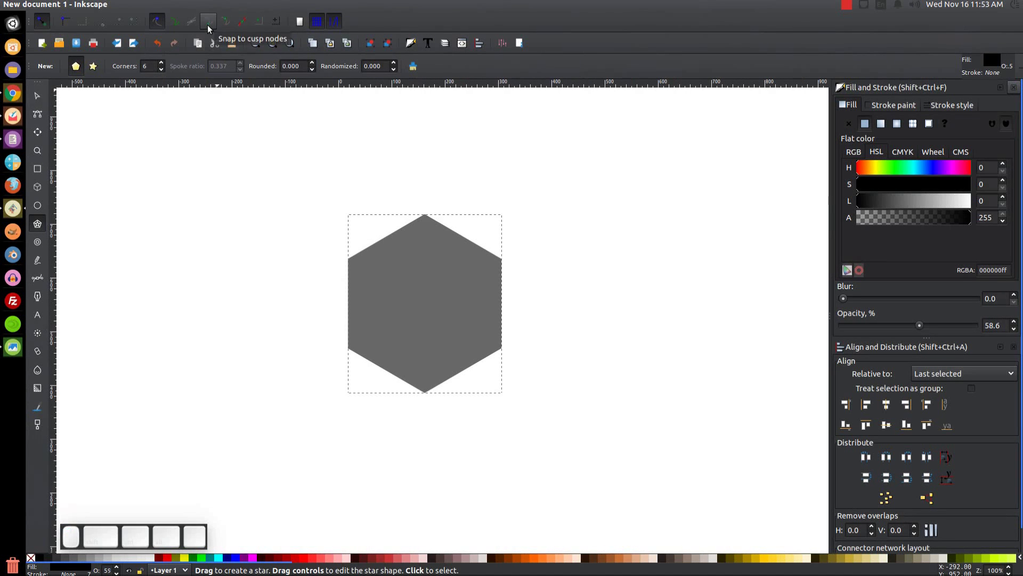
# Snap the hexagon's top node onto its upper-left corner node and join the two to form a flat-topped banner.
pyautogui.click(41, 114)
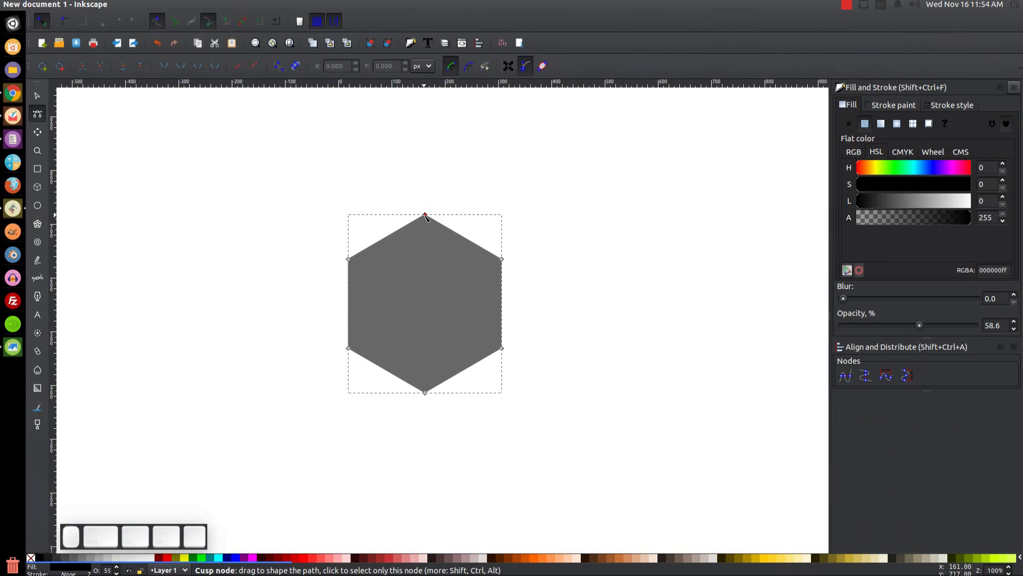
pyautogui.moveTo(425, 215); pyautogui.dragTo(364, 274)
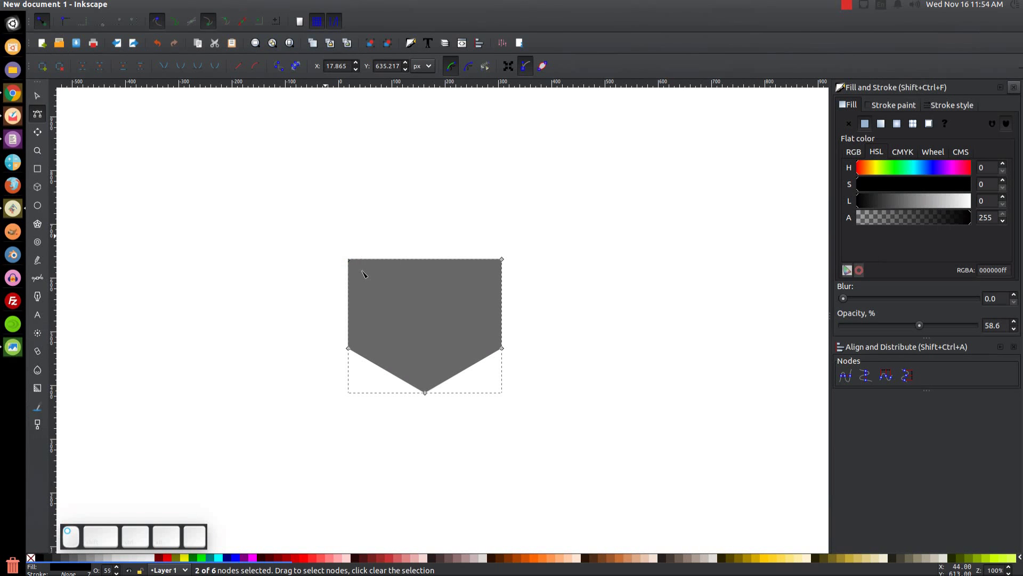
pyautogui.click(84, 65)
pyautogui.click(37, 95)
pyautogui.moveTo(454, 328); pyautogui.dragTo(475, 309)
# Check the reference image and raise the banner's two top nodes straight up until the shape is about 353 px tall.
pyautogui.click(12, 347)
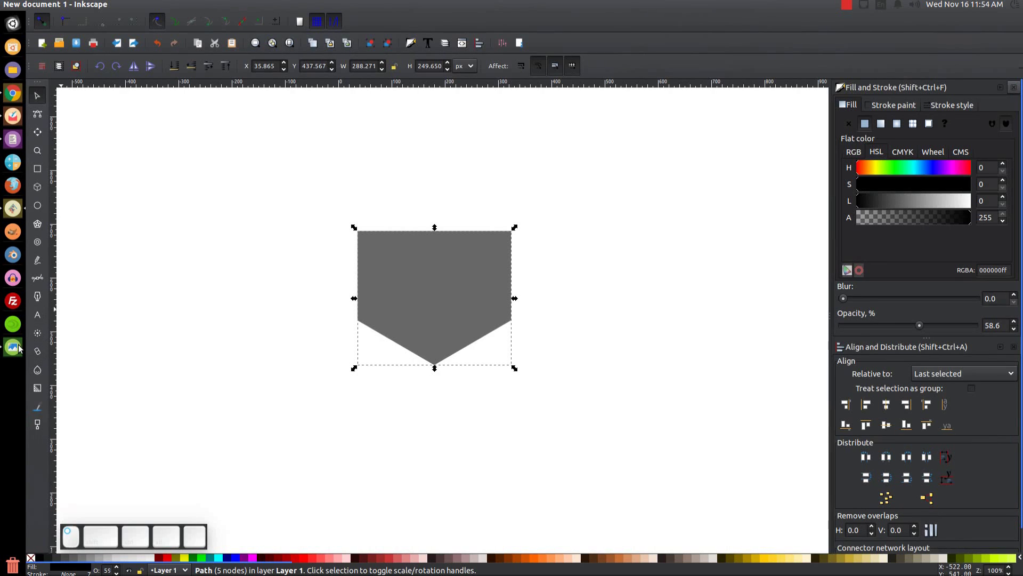
pyautogui.click(200, 46)
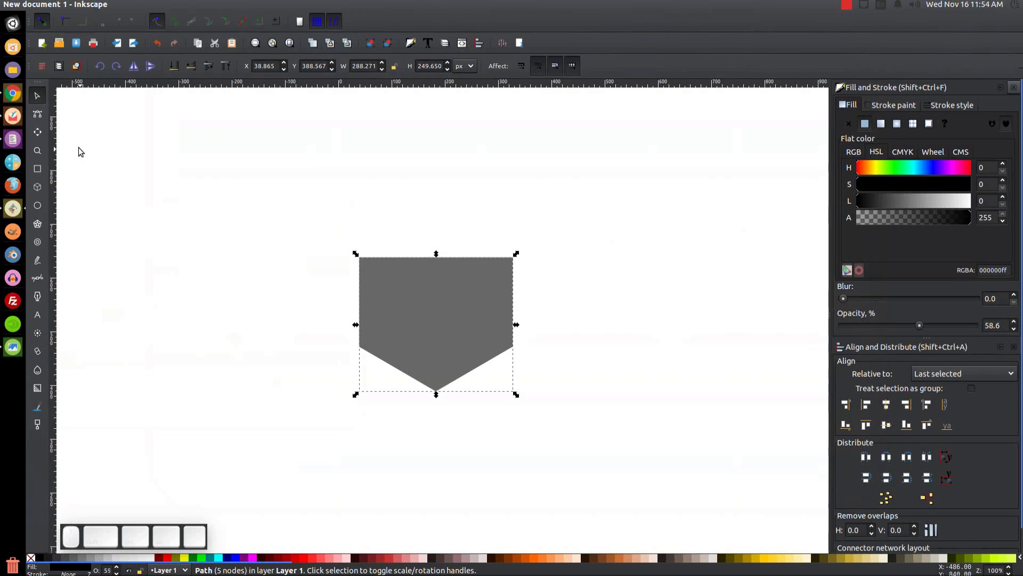
pyautogui.click(37, 113)
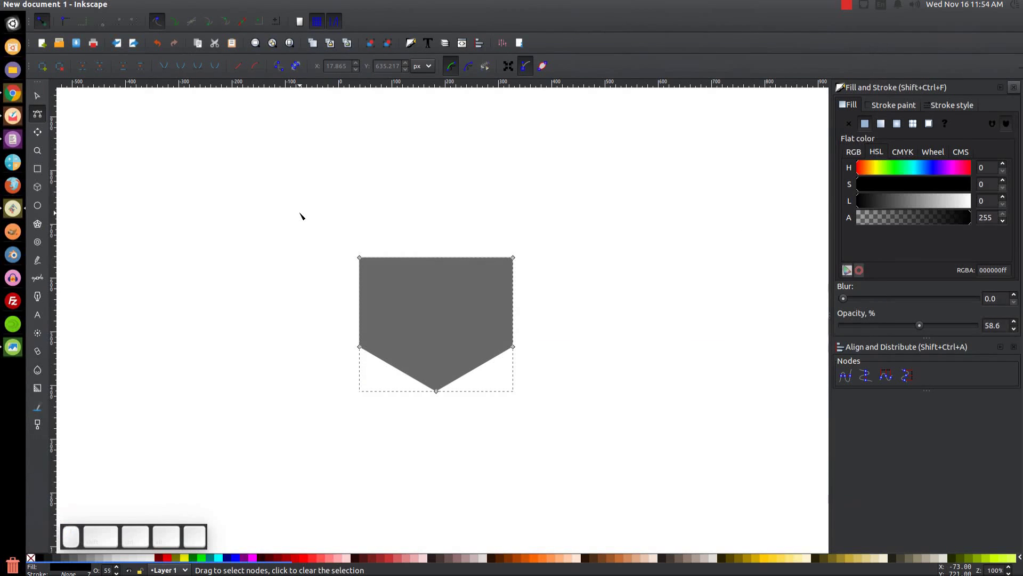
pyautogui.moveTo(300, 215); pyautogui.dragTo(592, 275)
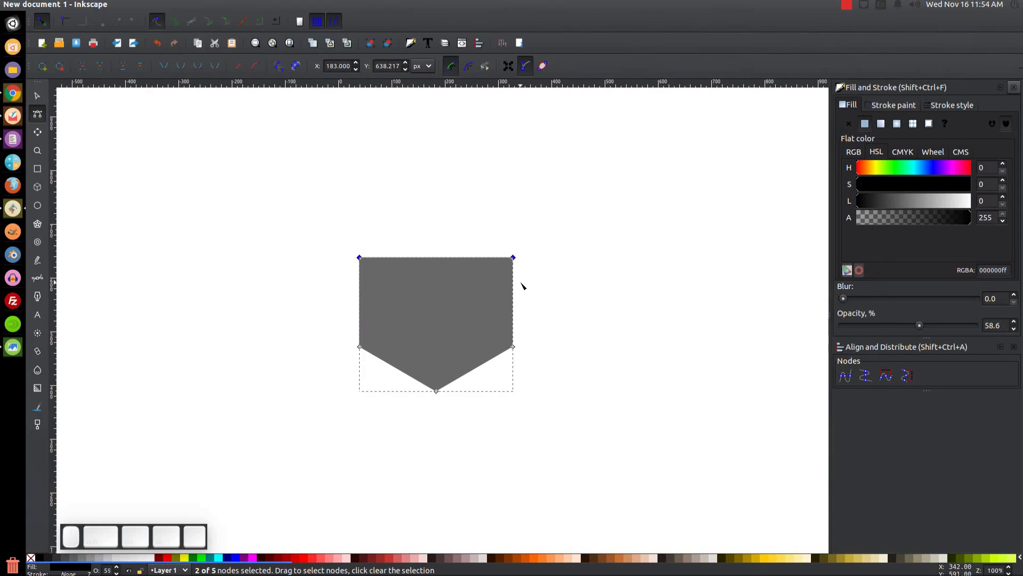
pyautogui.press('ctrl')
pyautogui.moveTo(515, 259); pyautogui.dragTo(516, 204)
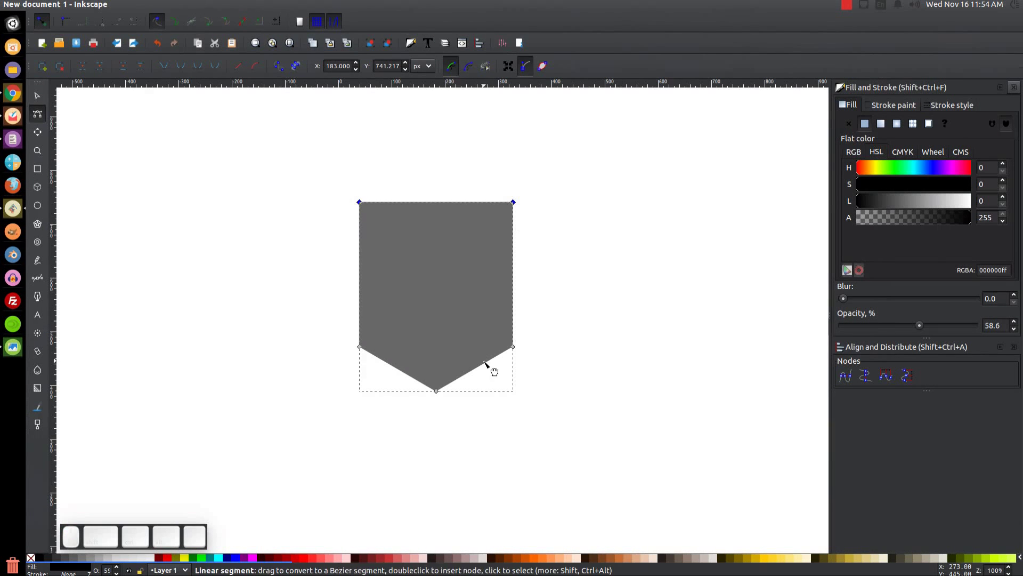
pyautogui.click(37, 97)
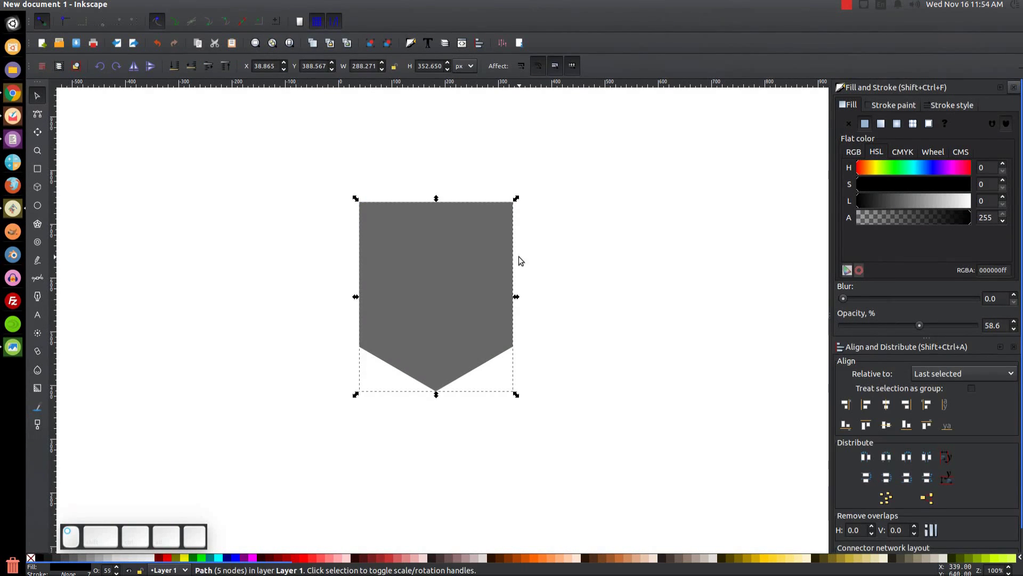
pyautogui.moveTo(489, 276)
pyautogui.mouseDown()
pyautogui.moveTo(484, 286)
pyautogui.moveTo(491, 279)
pyautogui.mouseUp()
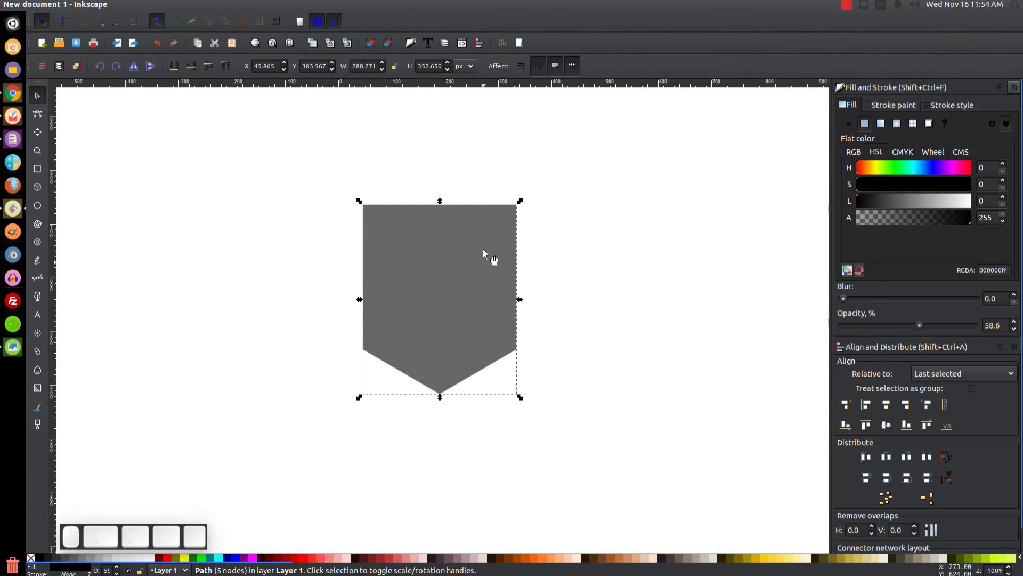
# Duplicate the banner, fill the copy with red (ff0000) and lower it behind the original.
pyautogui.rightClick(451, 247)
pyautogui.click(473, 330)
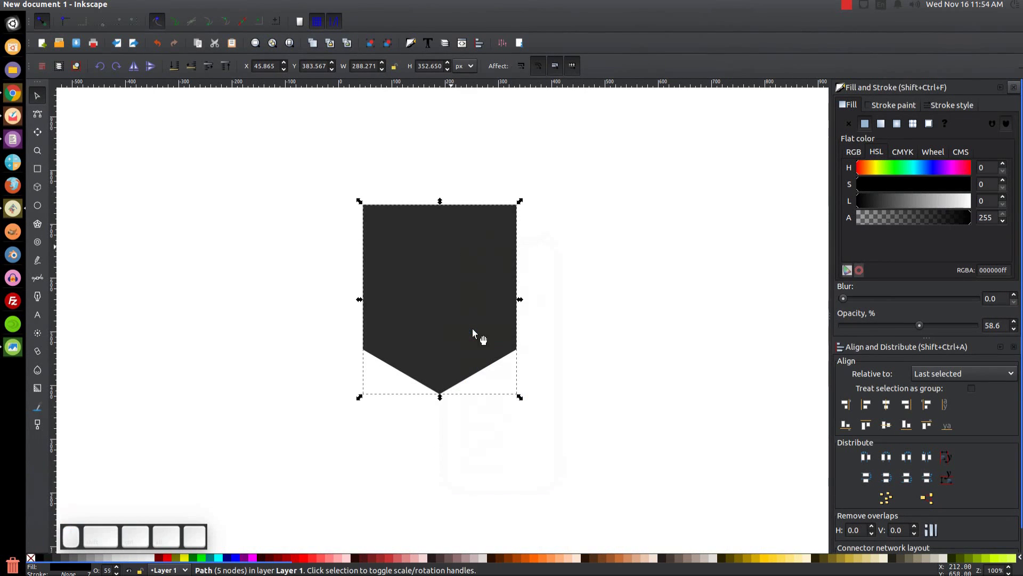
pyautogui.click(167, 557)
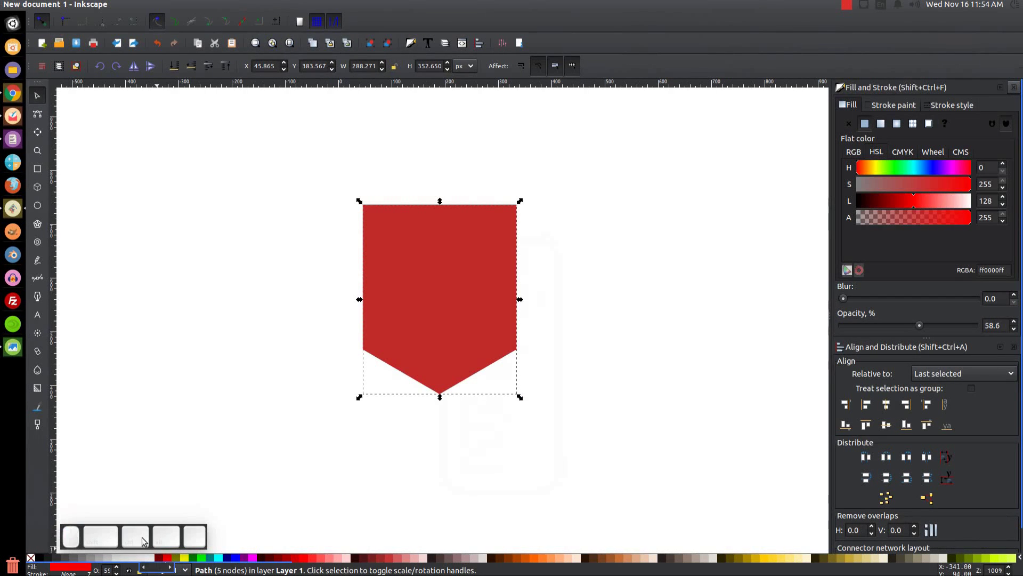
pyautogui.click(173, 72)
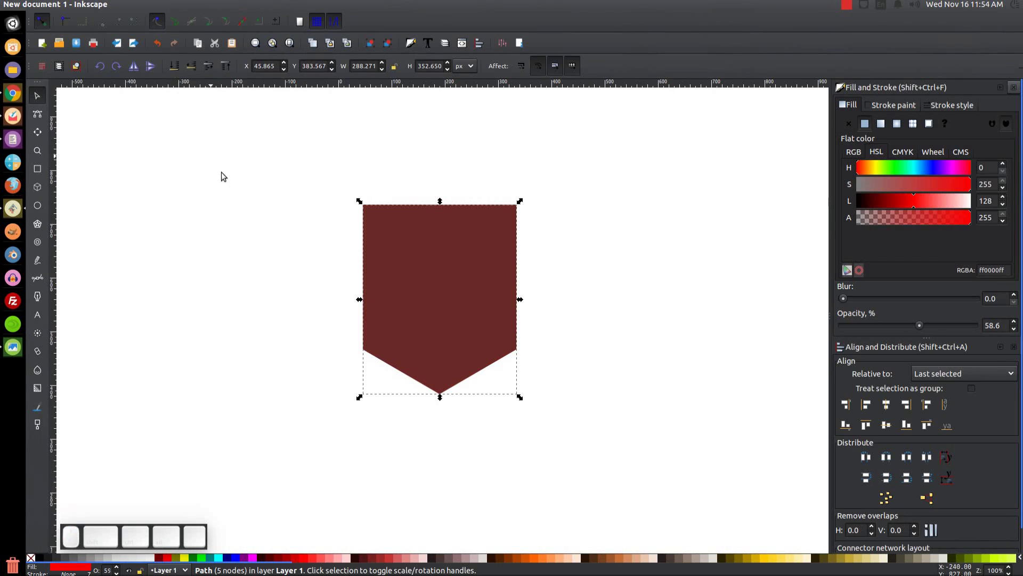
# Give the red banner copy a red stroke and set the stroke width to 40 px.
pyautogui.keyDown('shift'); pyautogui.click(168, 561); pyautogui.keyUp('shift')
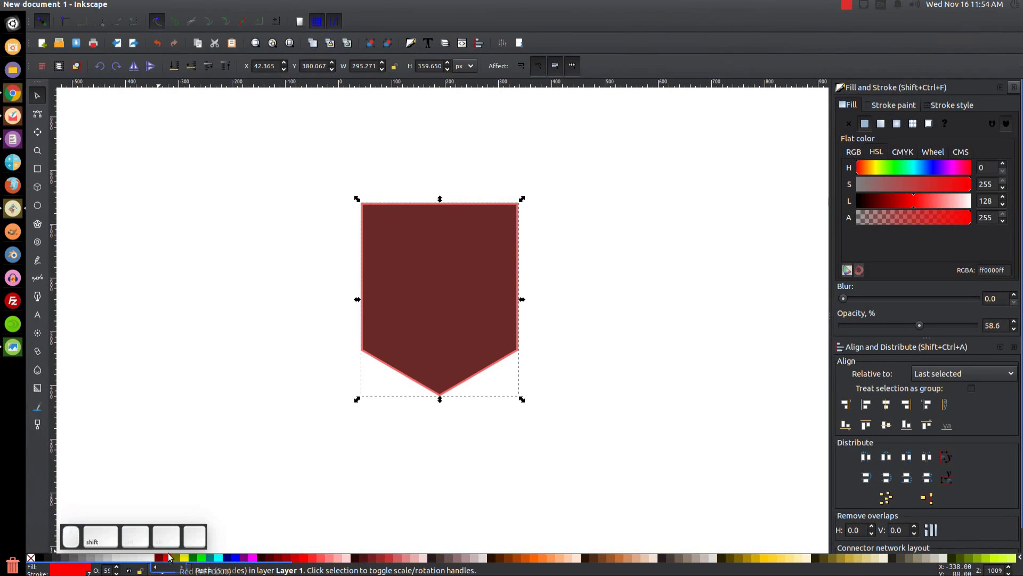
pyautogui.click(948, 106)
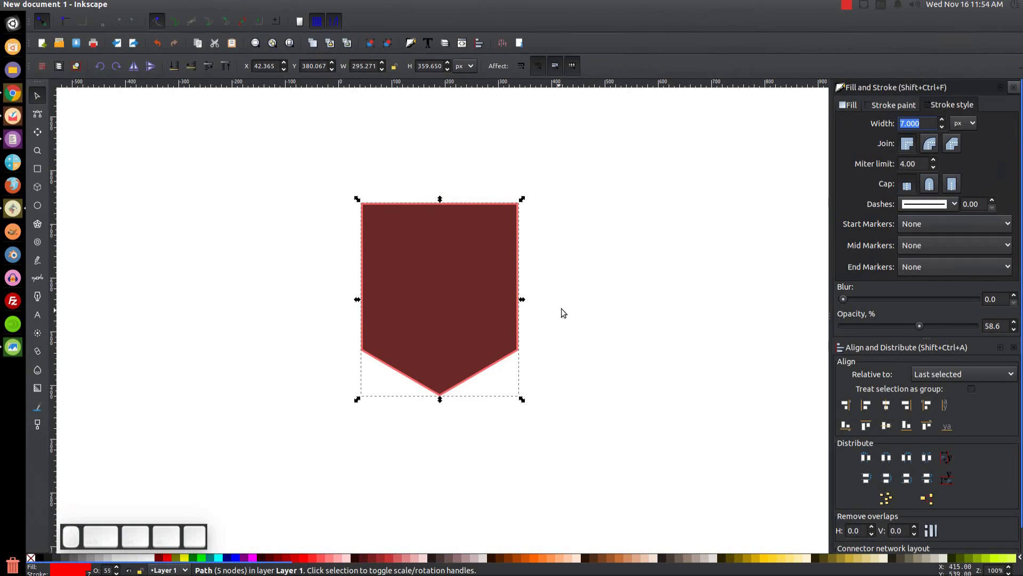
pyautogui.click(932, 122)
pyautogui.moveTo(926, 128); pyautogui.dragTo(870, 129)
pyautogui.write('20')
pyautogui.press('Return')
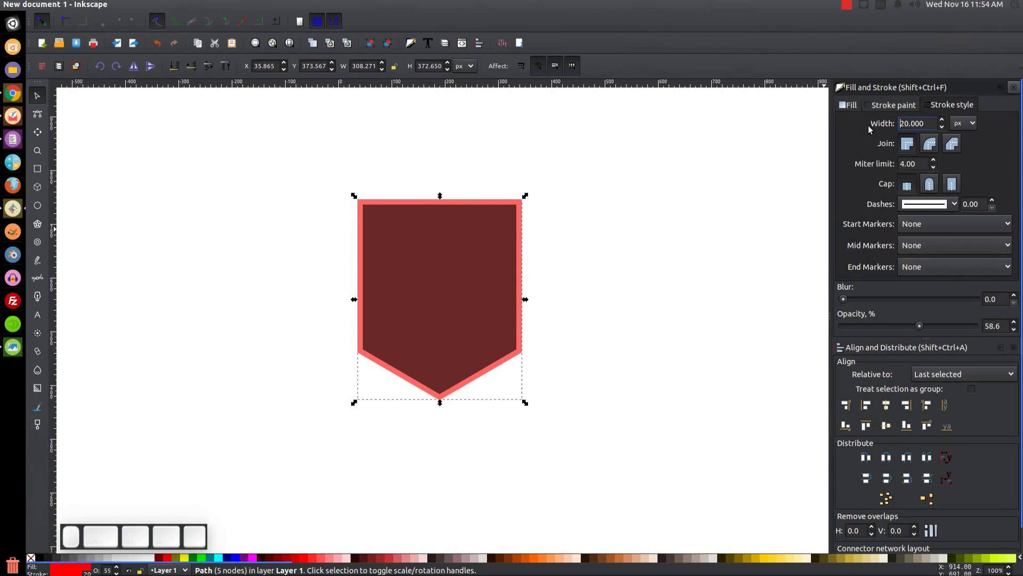
pyautogui.moveTo(930, 123); pyautogui.dragTo(868, 124)
pyautogui.write('40')
pyautogui.press('Return')
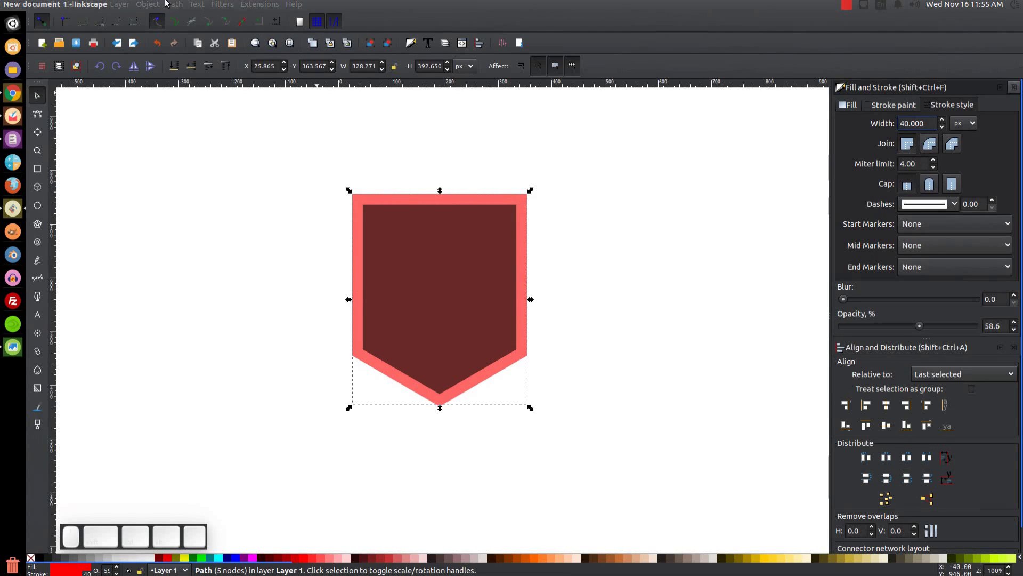
# Turn the red copy's outline into one solid enlarged banner using Stroke to Path, Break Apart and Union.
pyautogui.click(182, 7)
pyautogui.click(178, 31)
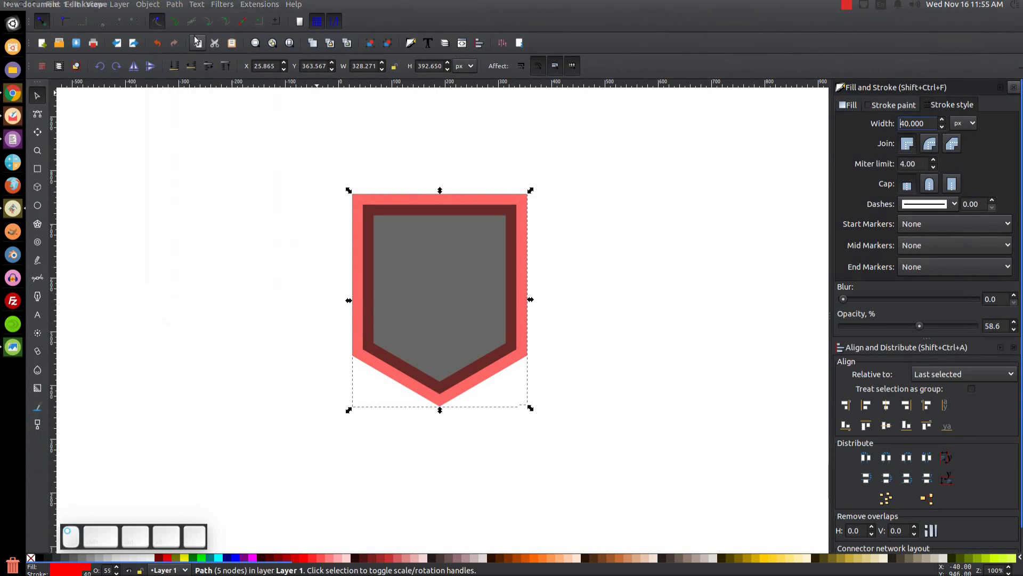
pyautogui.click(174, 4)
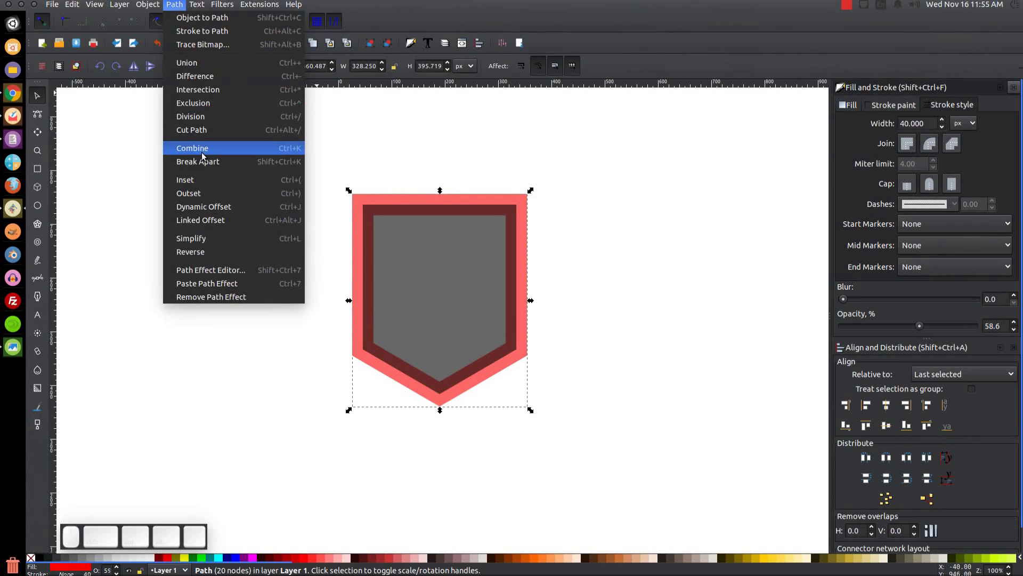
pyautogui.click(204, 157)
pyautogui.click(174, 4)
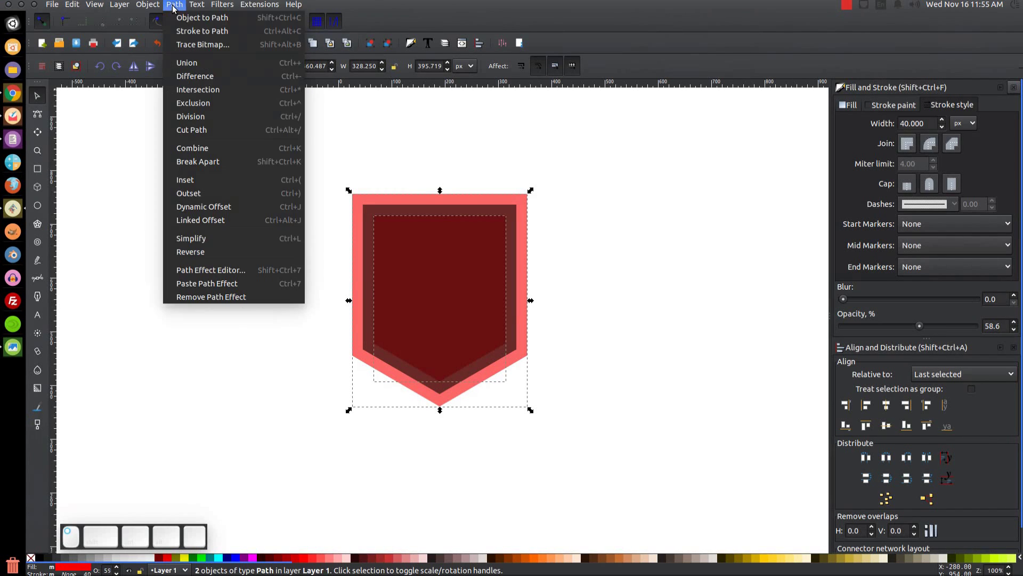
pyautogui.click(197, 64)
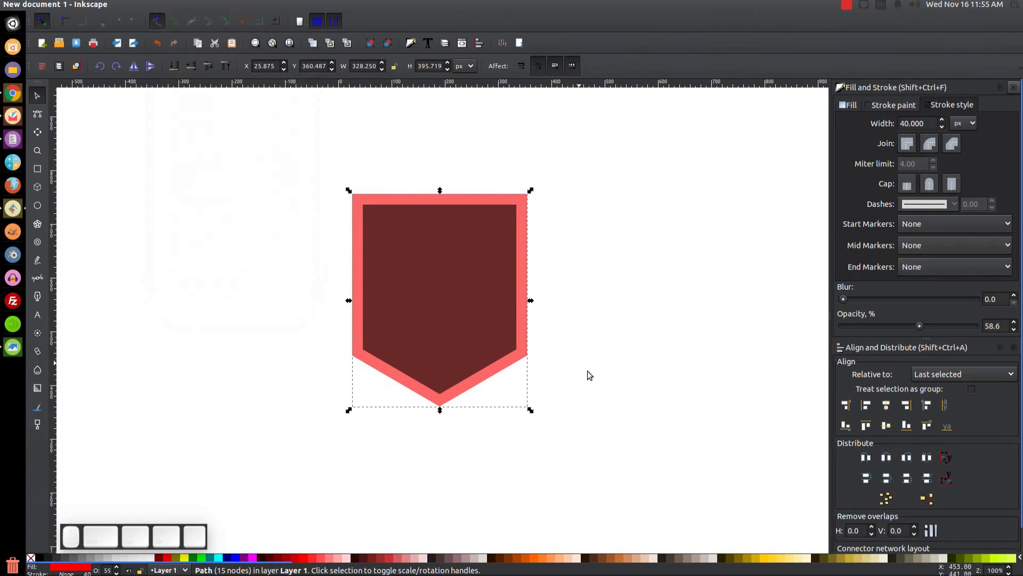
# Restore both banner shapes to 100% opacity and deselect them.
pyautogui.moveTo(638, 466); pyautogui.dragTo(279, 137)
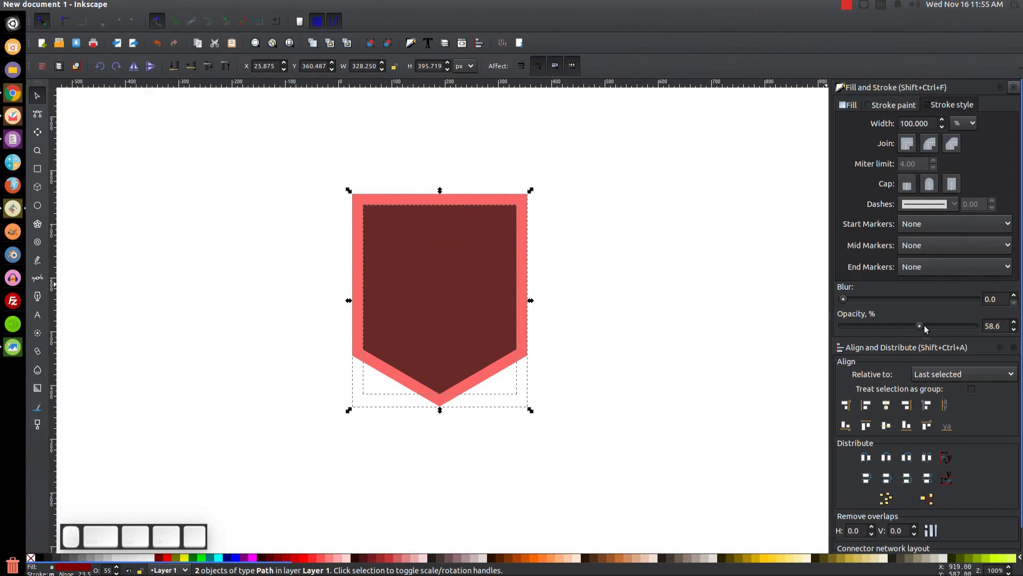
pyautogui.moveTo(925, 329); pyautogui.dragTo(976, 325)
pyautogui.click(566, 266)
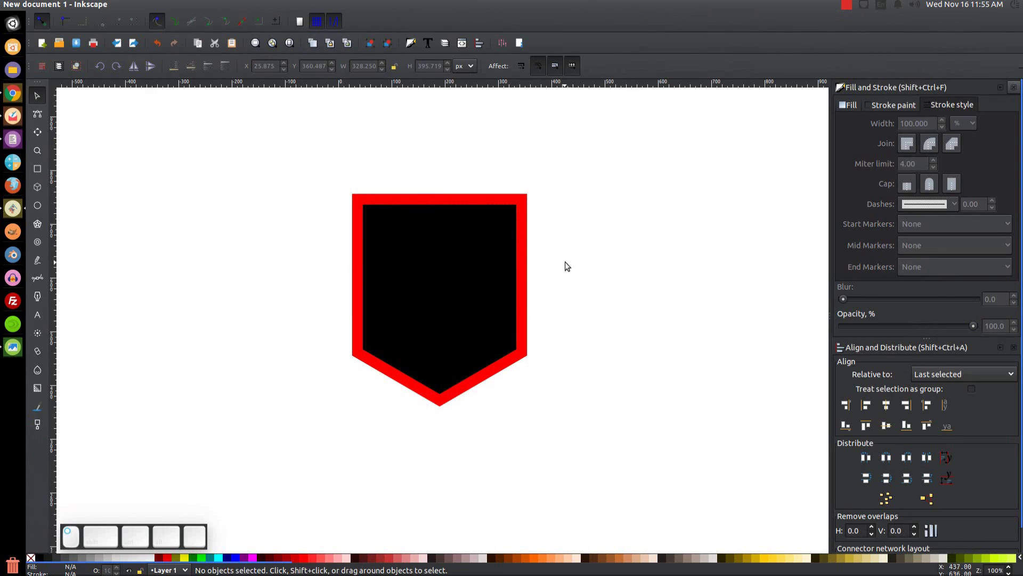
# Give the inner black banner a white stroke and remove its fill.
pyautogui.click(442, 226)
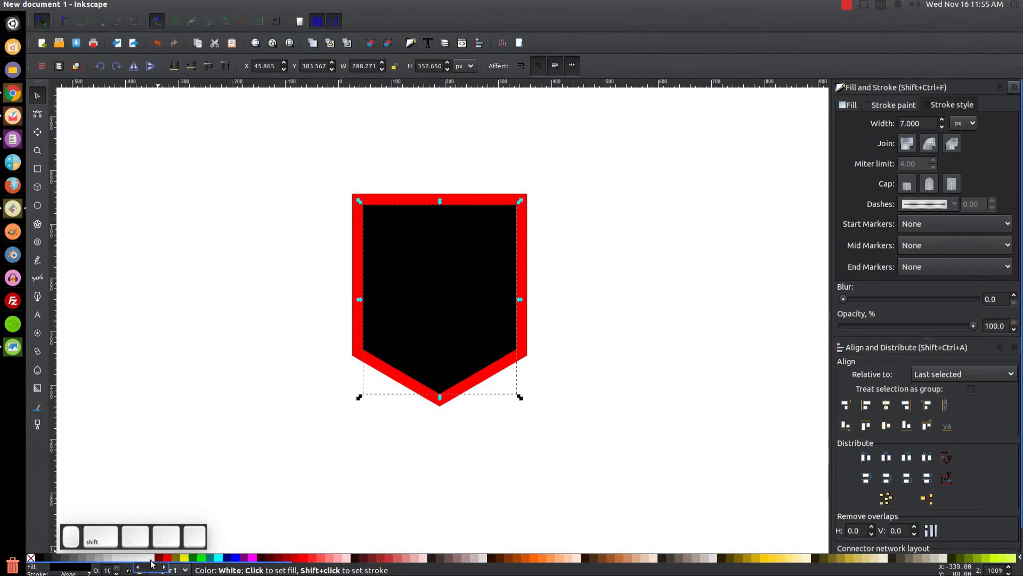
pyautogui.keyDown('shift'); pyautogui.click(152, 561); pyautogui.keyUp('shift')
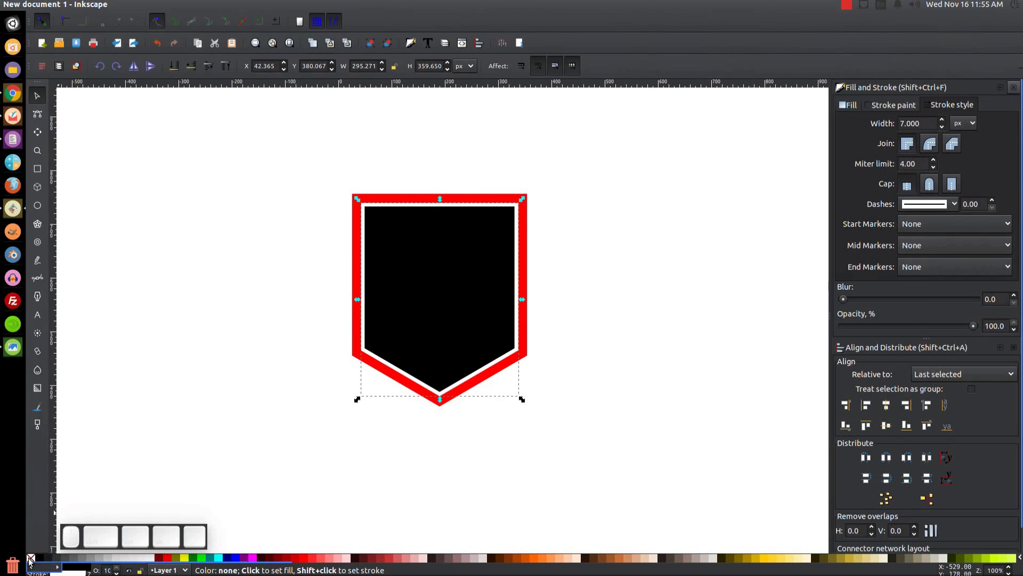
pyautogui.click(31, 558)
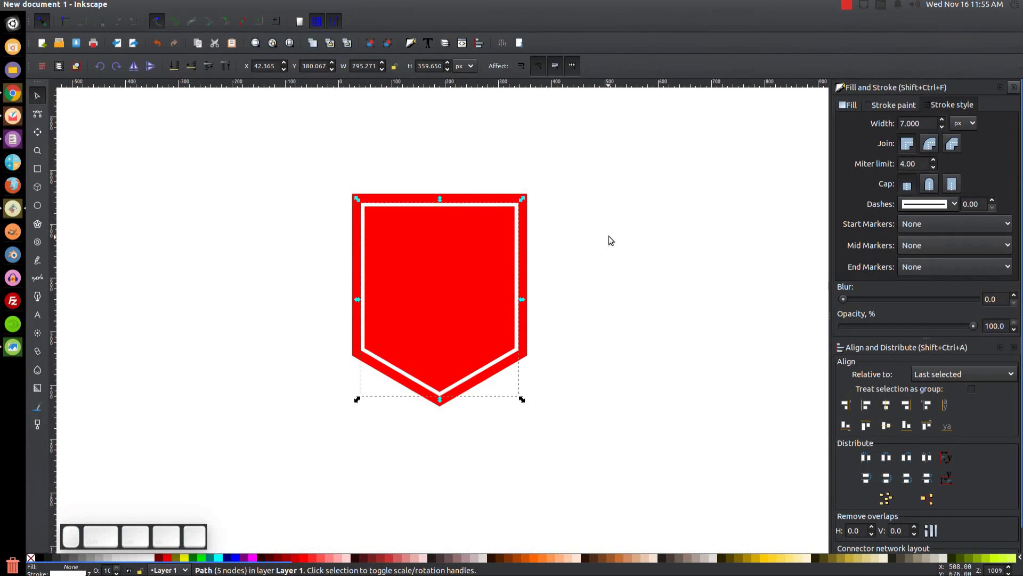
# Set the white outline's stroke width to 4 px and convert the stroke to a path.
pyautogui.doubleClick(924, 120)
pyautogui.write('2')
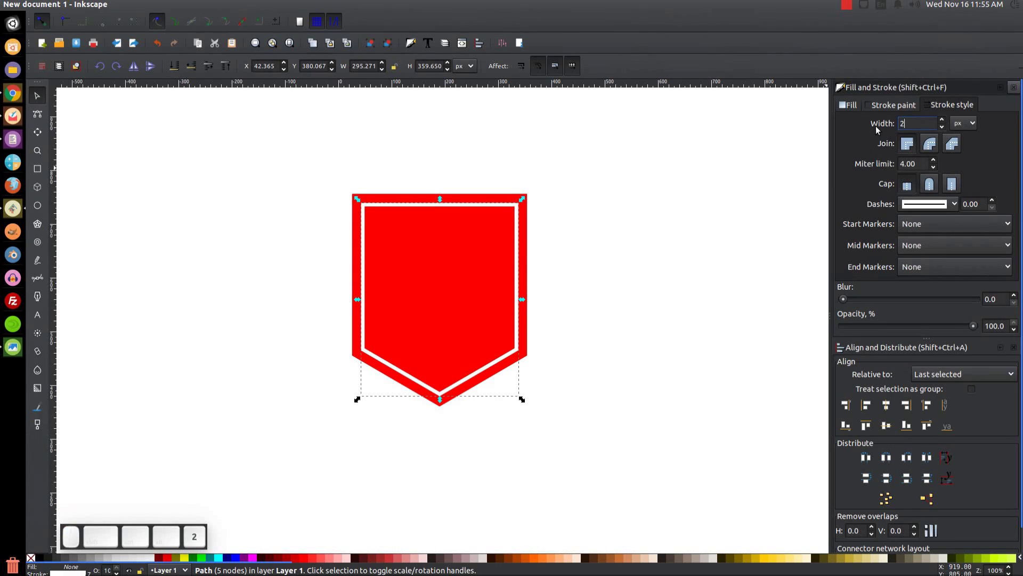
pyautogui.press('Return')
pyautogui.press('Delete')
pyautogui.write('4')
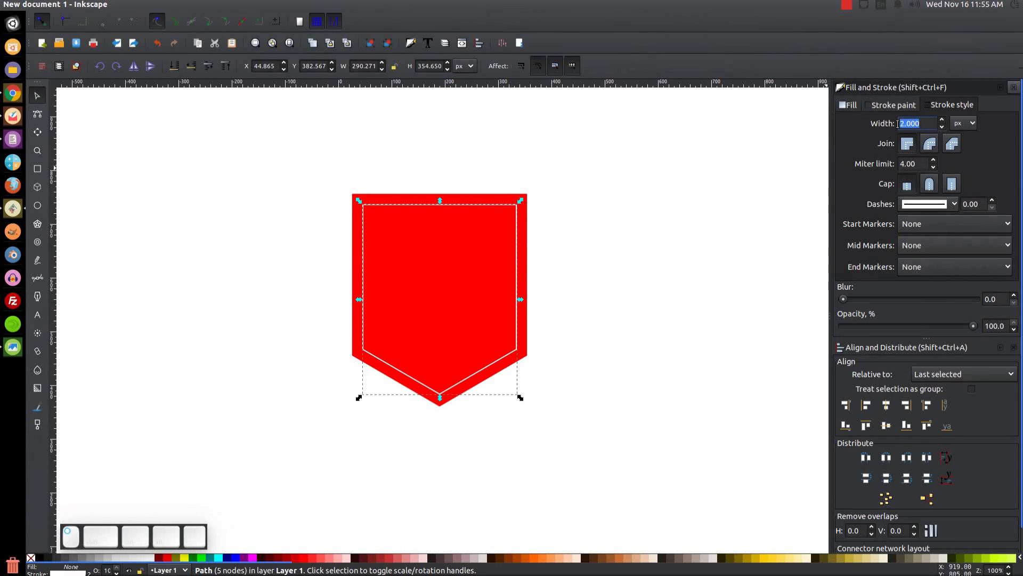
pyautogui.press('Return')
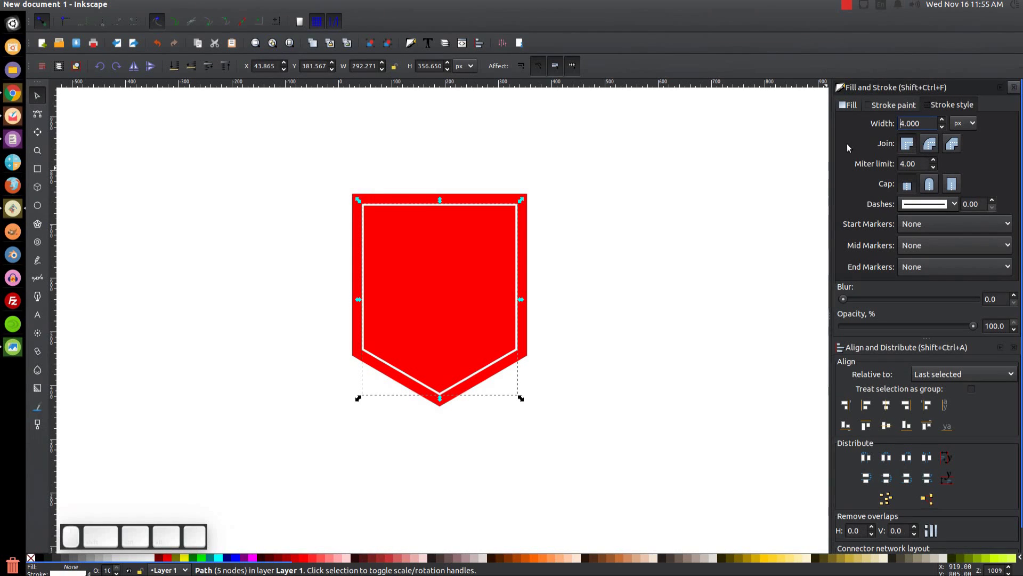
pyautogui.click(171, 4)
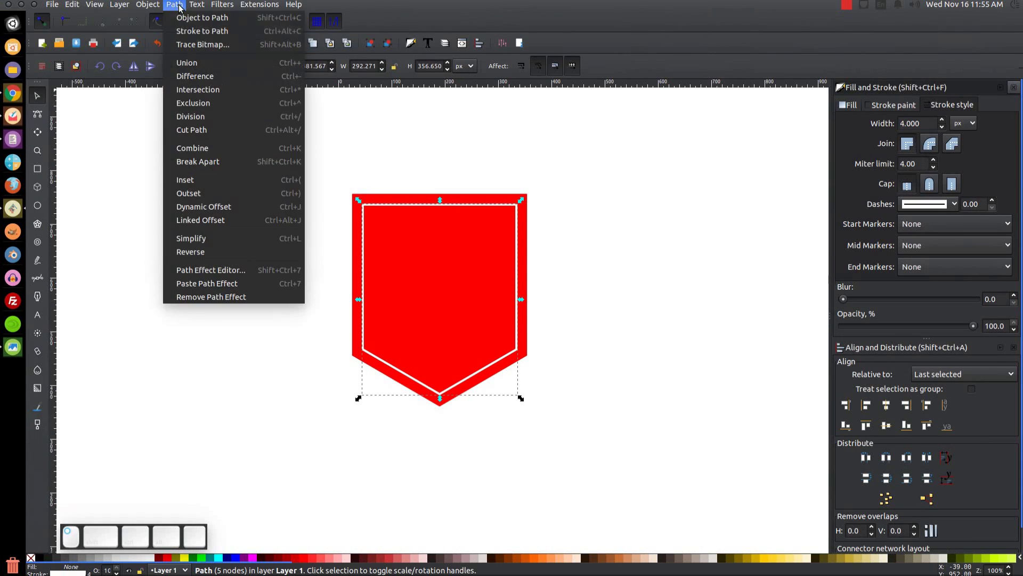
pyautogui.click(187, 30)
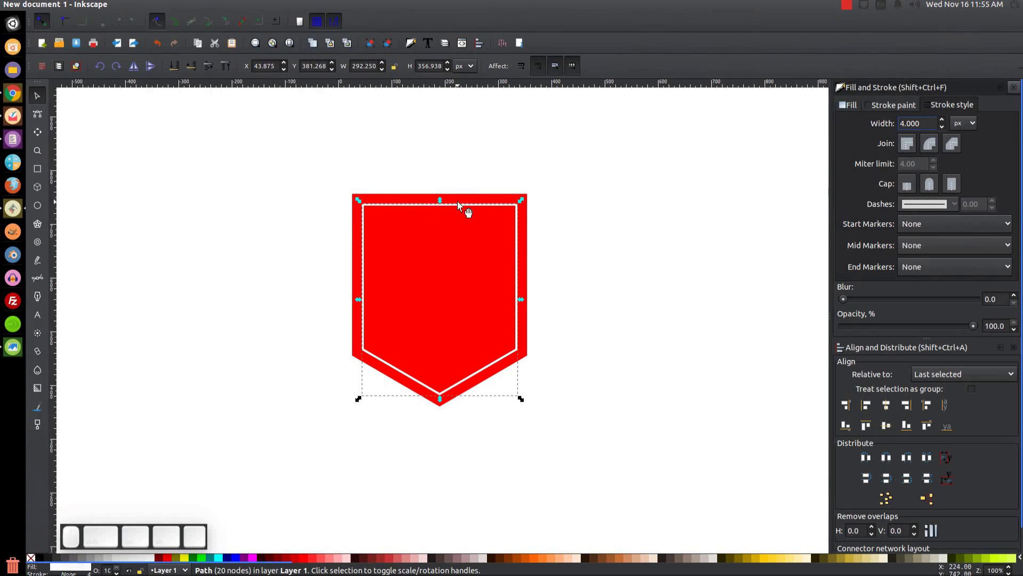
# Check the reference image and draw a rectangle about 691 × 103 px overlapping the top of the banner.
pyautogui.click(5, 349)
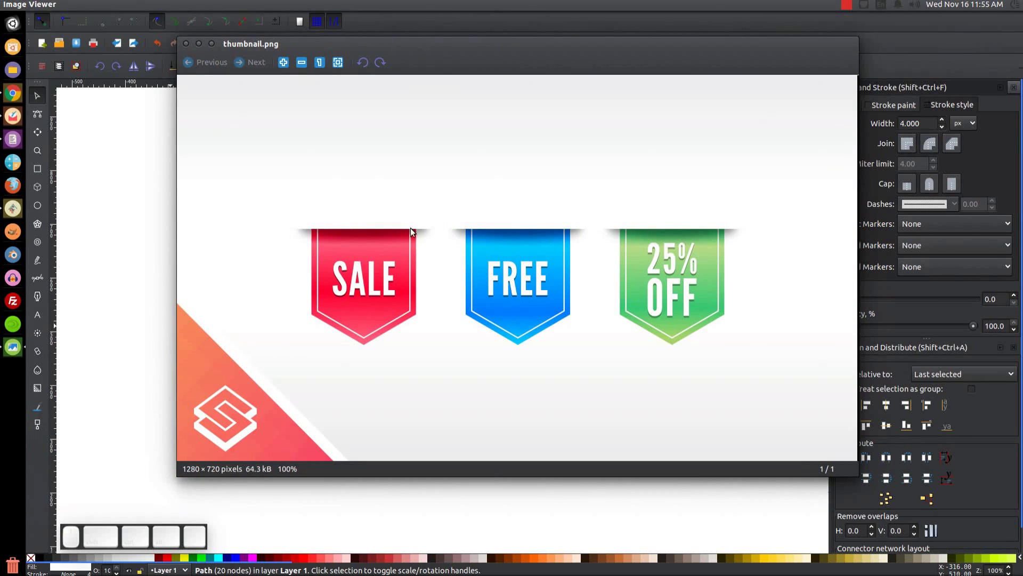
pyautogui.click(199, 43)
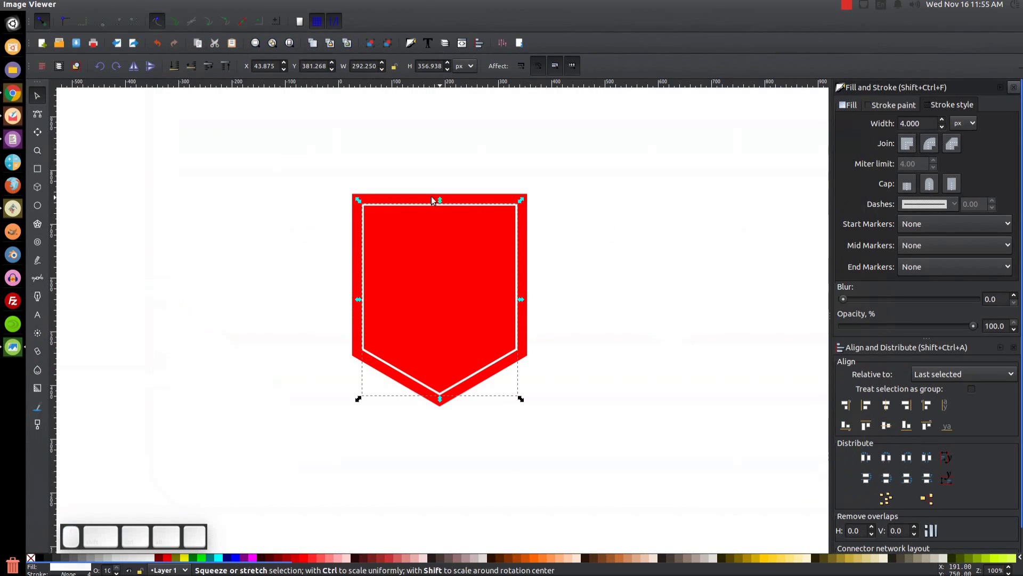
pyautogui.click(39, 172)
pyautogui.moveTo(285, 162); pyautogui.dragTo(651, 215)
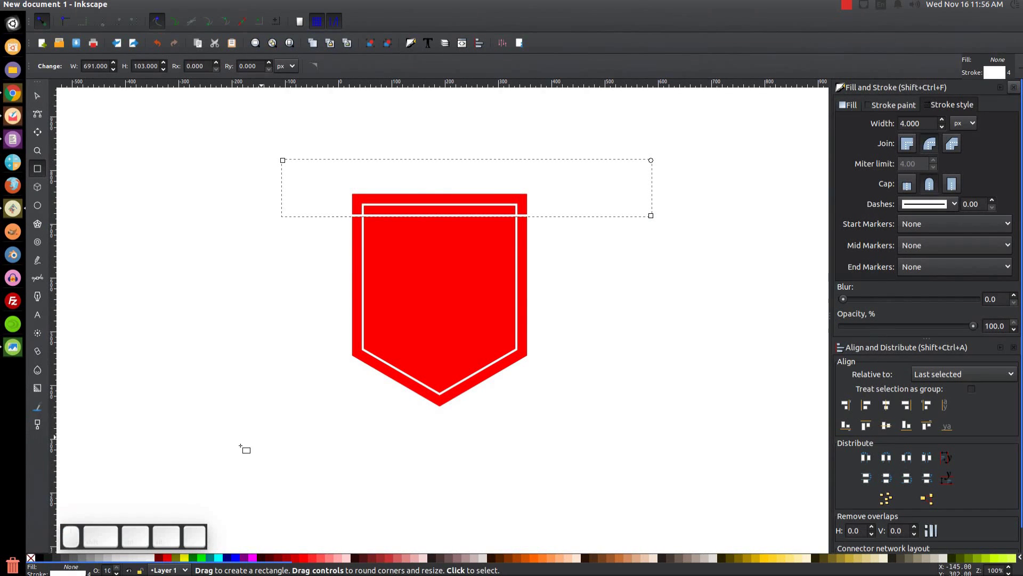
# Give the rectangle a green fill, no stroke and about 52% opacity.
pyautogui.click(201, 558)
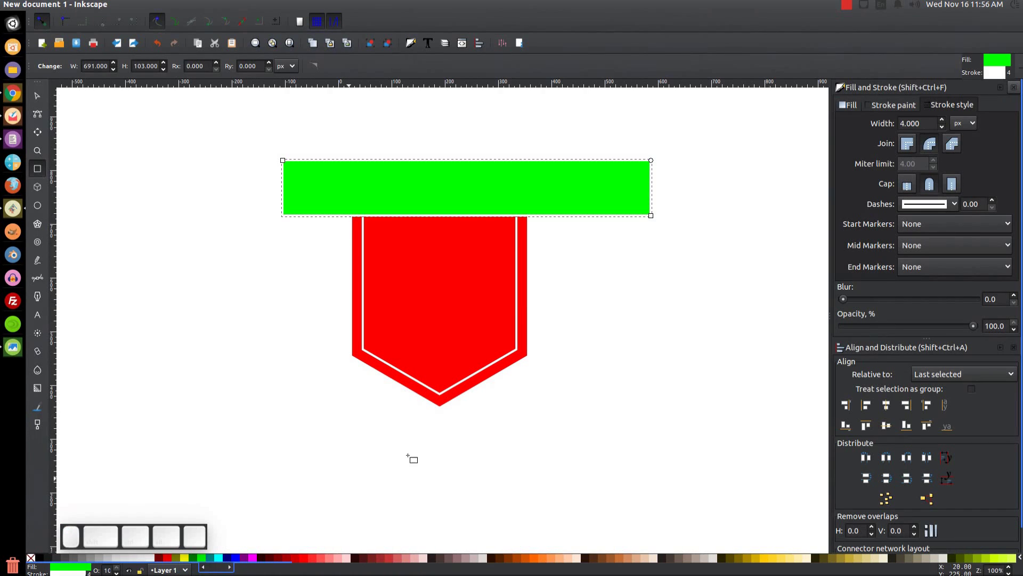
pyautogui.click(910, 324)
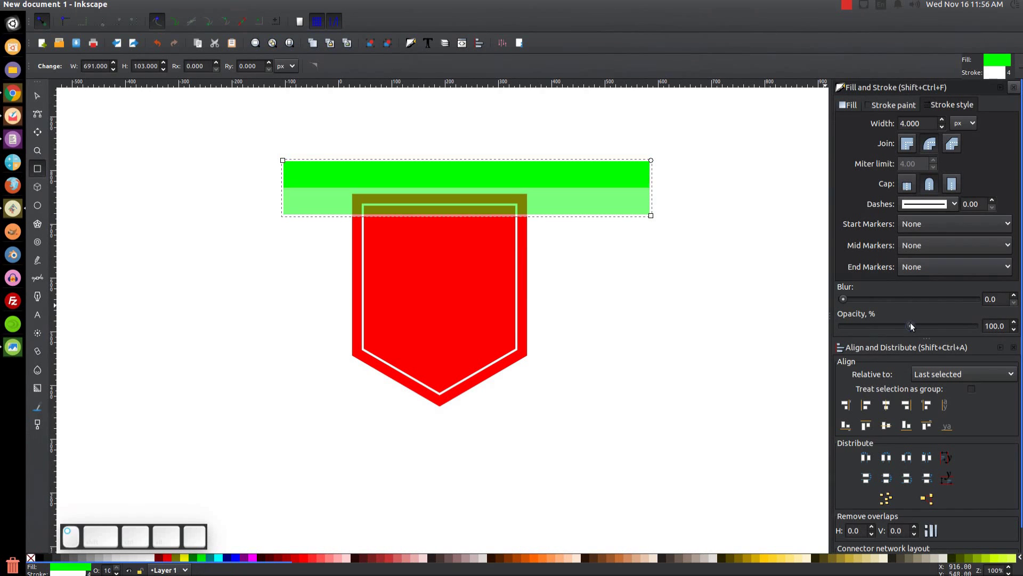
pyautogui.keyDown('shift'); pyautogui.click(31, 558); pyautogui.keyUp('shift')
pyautogui.click(38, 96)
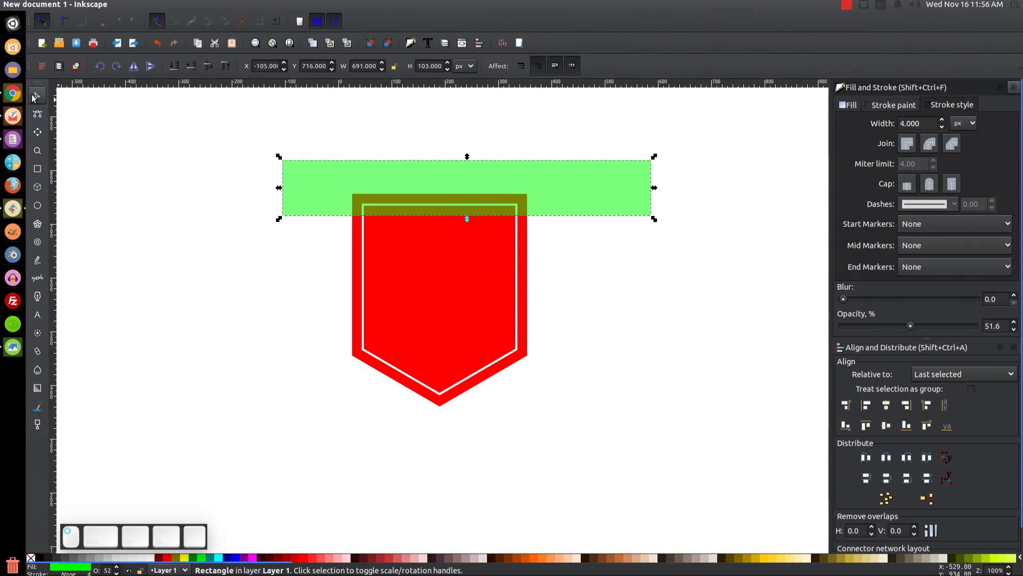
# Duplicate the green rectangle and subtract the copy from the white outline with Difference.
pyautogui.rightClick(491, 181)
pyautogui.click(525, 269)
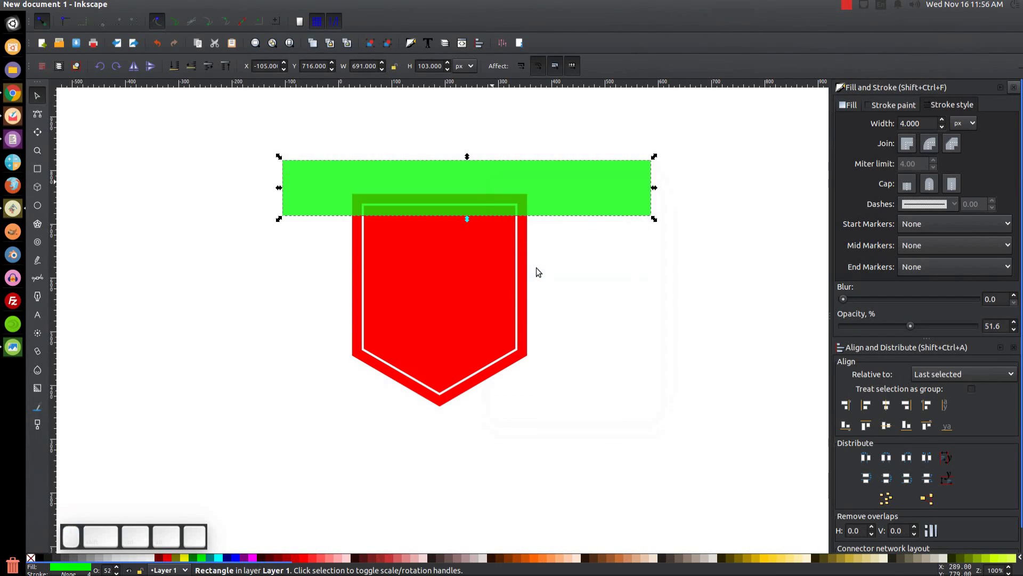
pyautogui.keyDown('shift'); pyautogui.click(357, 239); pyautogui.keyUp('shift')
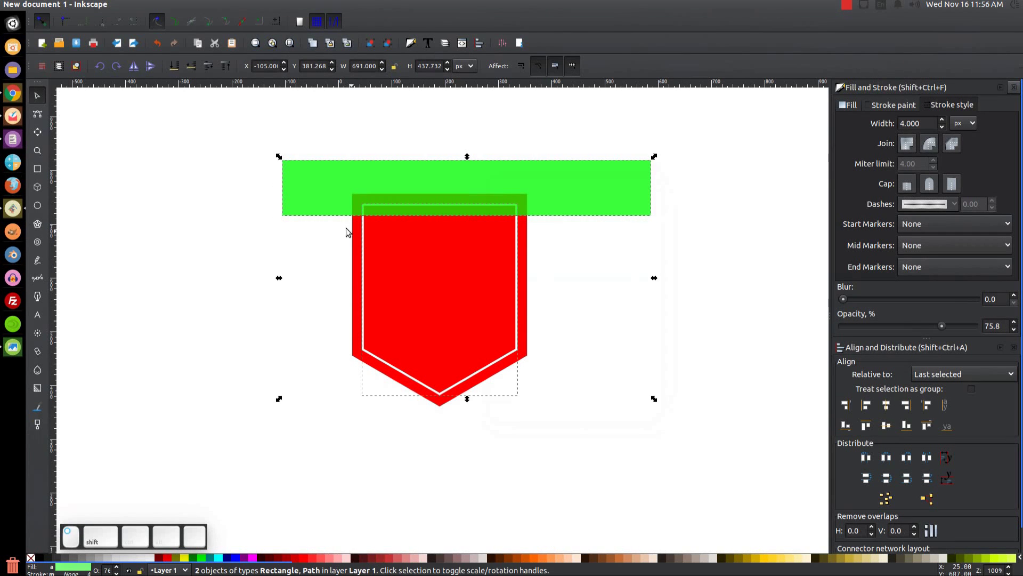
pyautogui.click(174, 4)
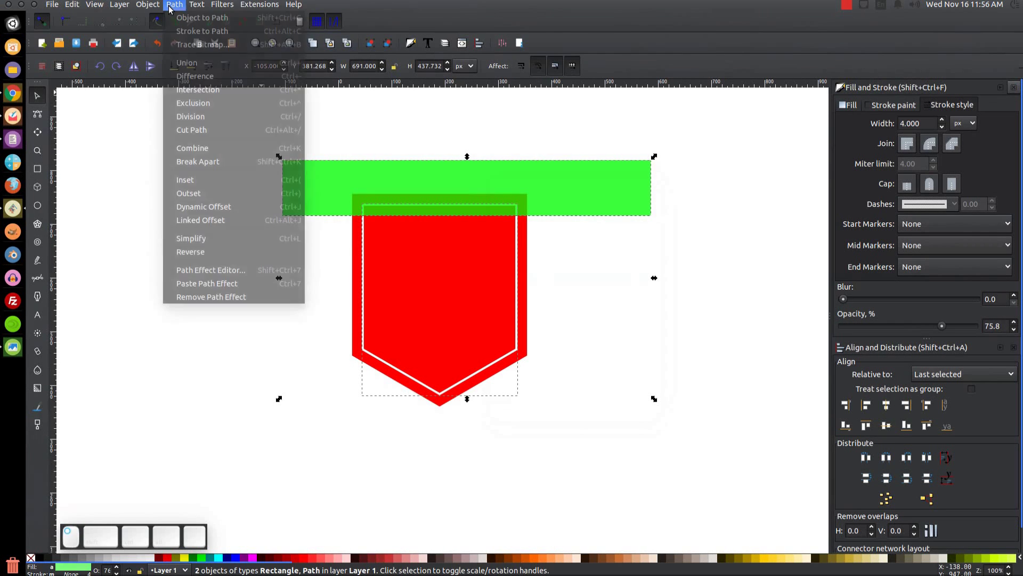
pyautogui.click(196, 89)
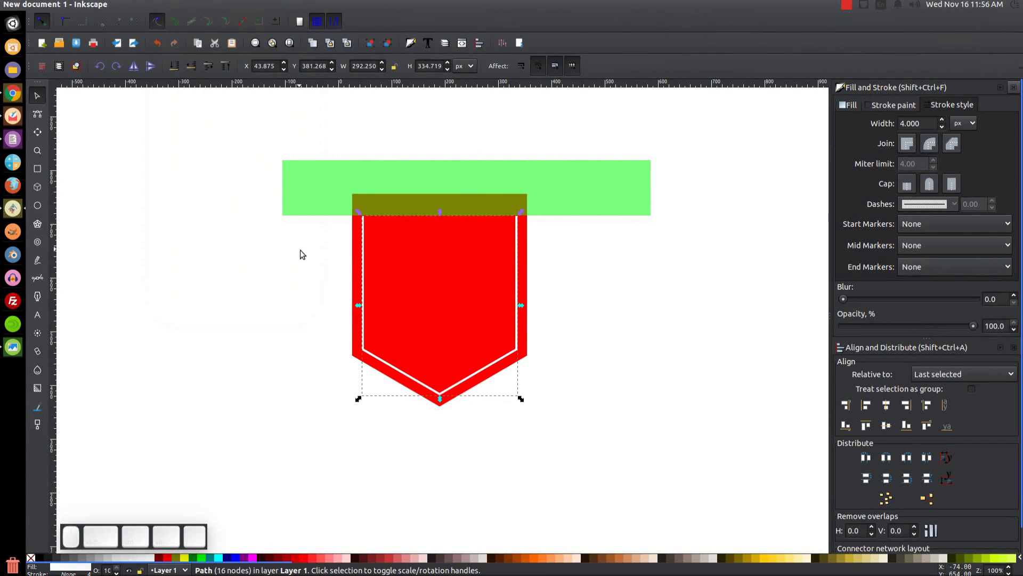
# Subtract the remaining green rectangle from the red banner with Difference to trim off its top.
pyautogui.click(477, 179)
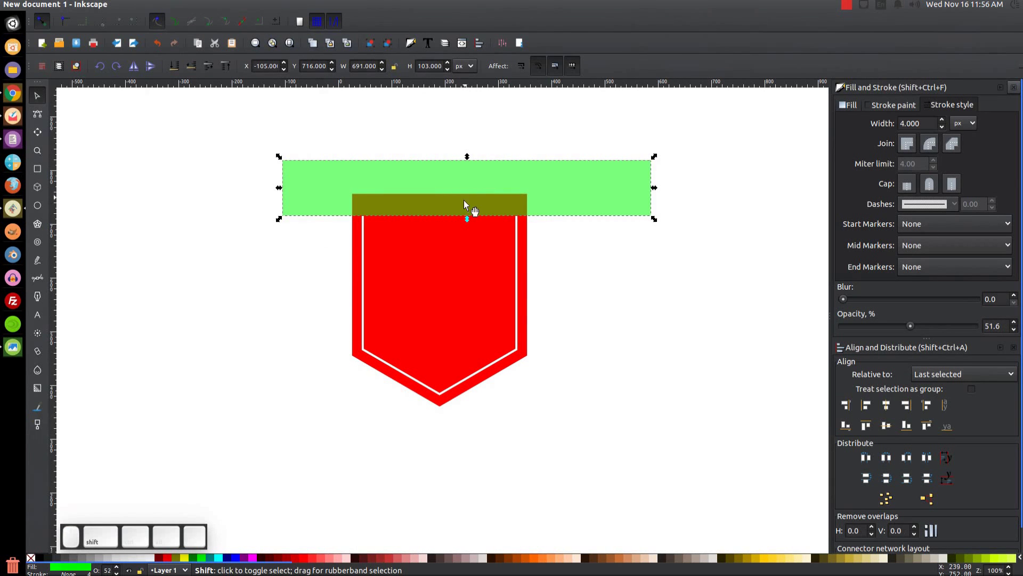
pyautogui.keyDown('shift'); pyautogui.click(440, 292); pyautogui.keyUp('shift')
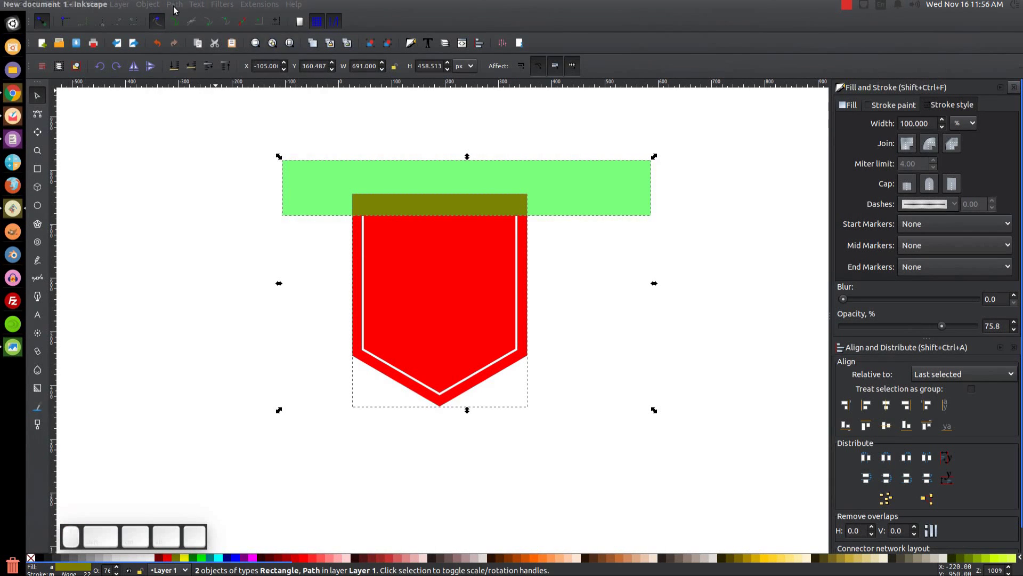
pyautogui.click(174, 7)
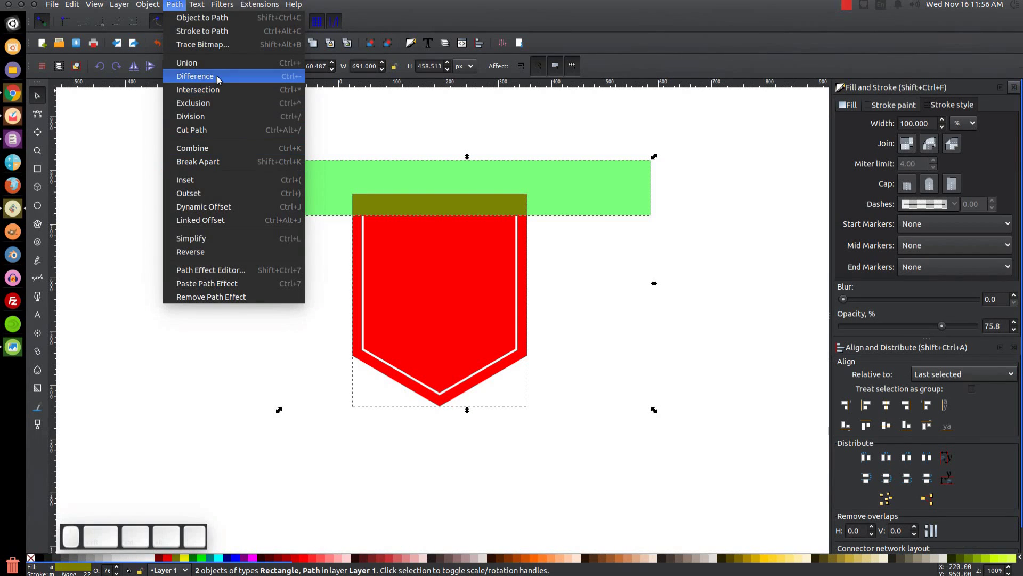
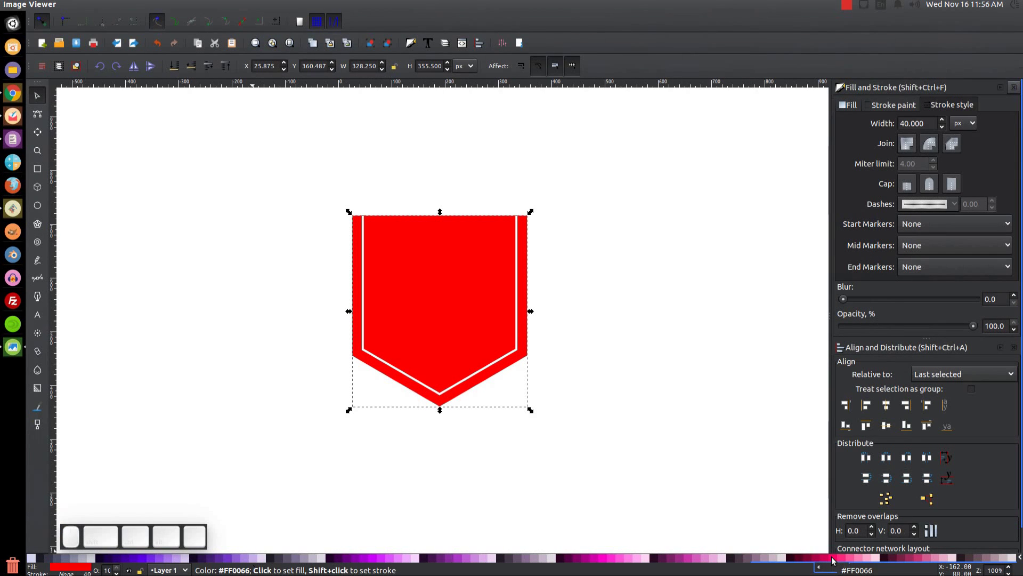
# Fill the trimmed banner with the pink palette colour #FF0066.
pyautogui.click(834, 558)
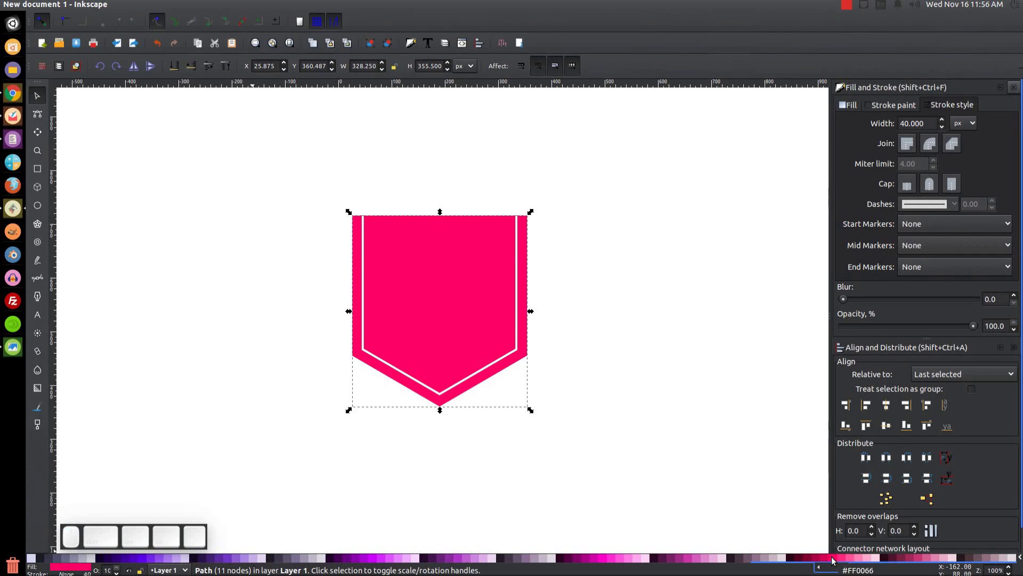
pyautogui.hscroll(-5, 587, 557)
pyautogui.hscroll(-5, 588, 556)
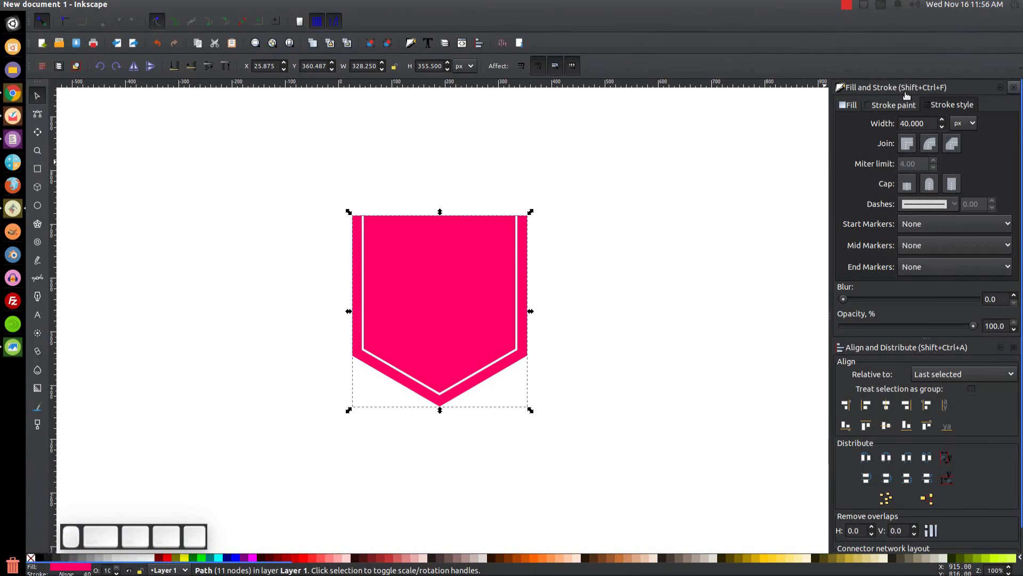
# Raise the banner fill's hue to 248 for a pinkish red (ff002a).
pyautogui.click(849, 107)
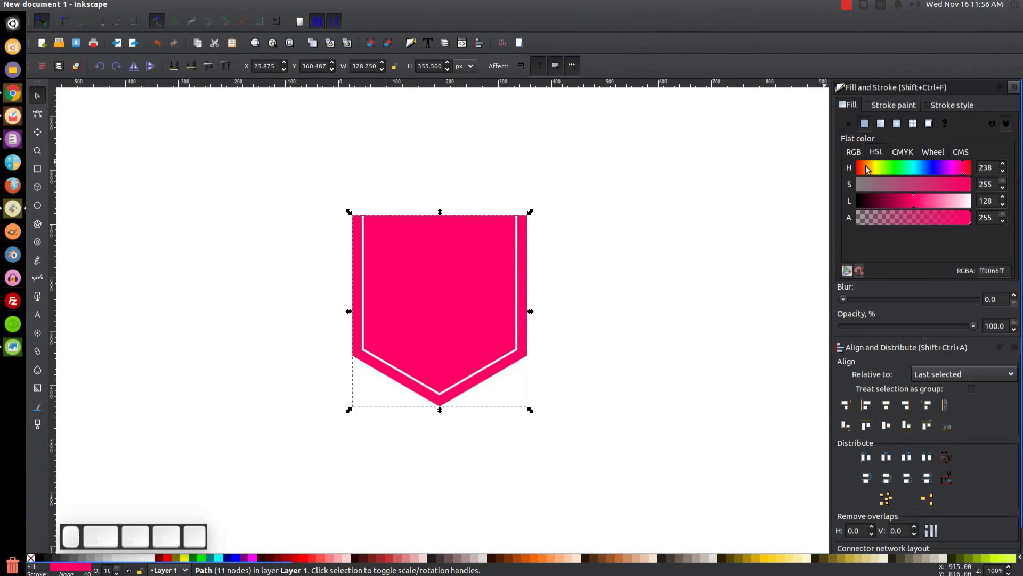
pyautogui.click(1003, 165)
pyautogui.click(1003, 164)
pyautogui.click(1003, 166)
pyautogui.click(1003, 166)
pyautogui.click(1004, 165)
pyautogui.click(1004, 165)
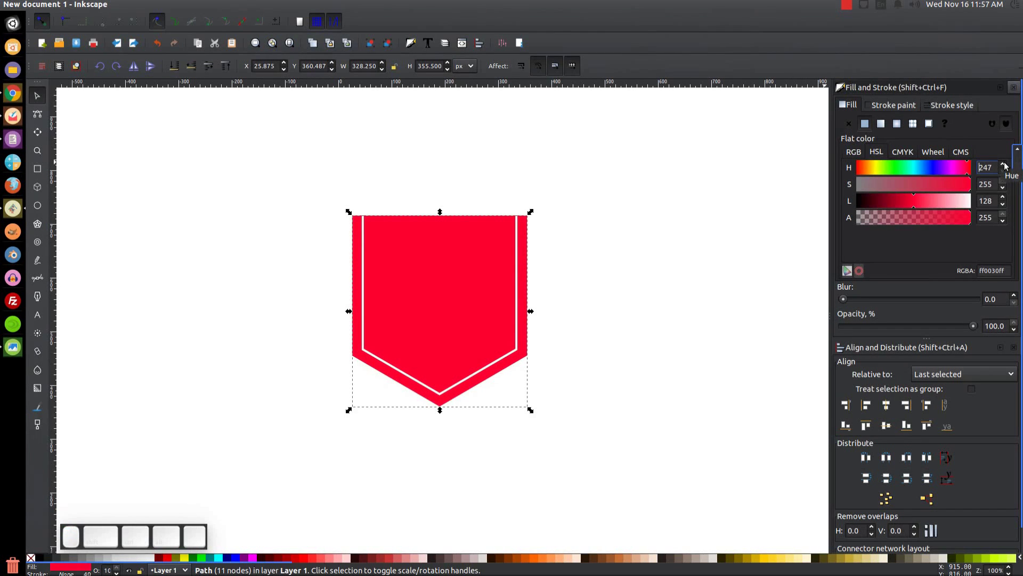
pyautogui.click(1004, 165)
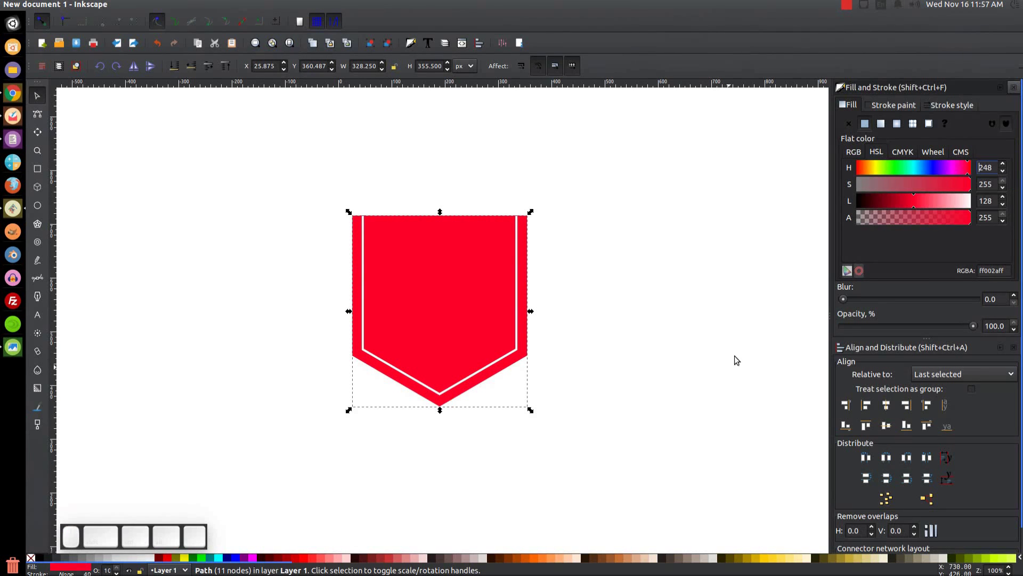
# Give the banner a linear gradient with a fully opaque end stop, running vertically from its top centre to its bottom tip.
pyautogui.click(882, 123)
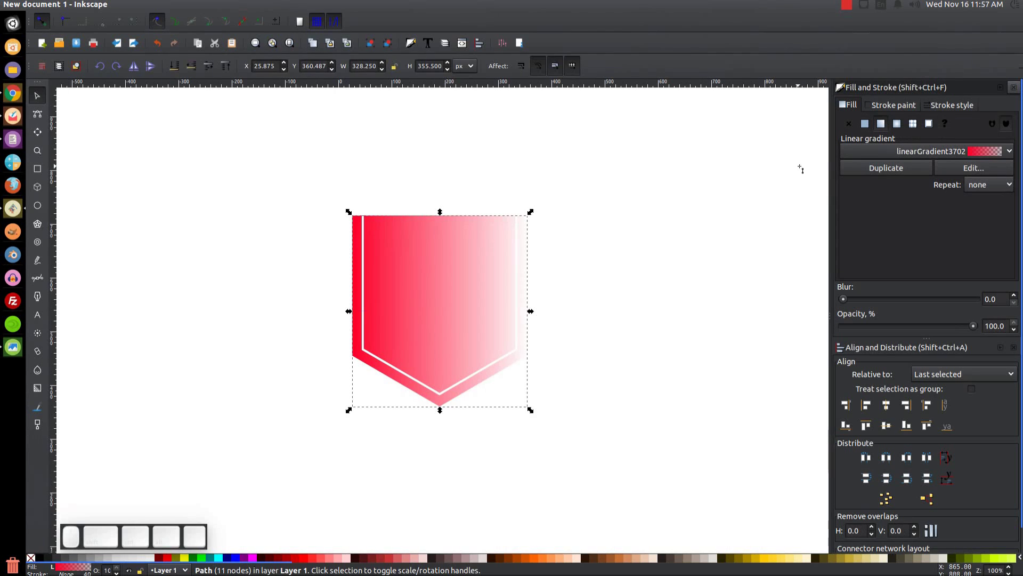
pyautogui.press('g')
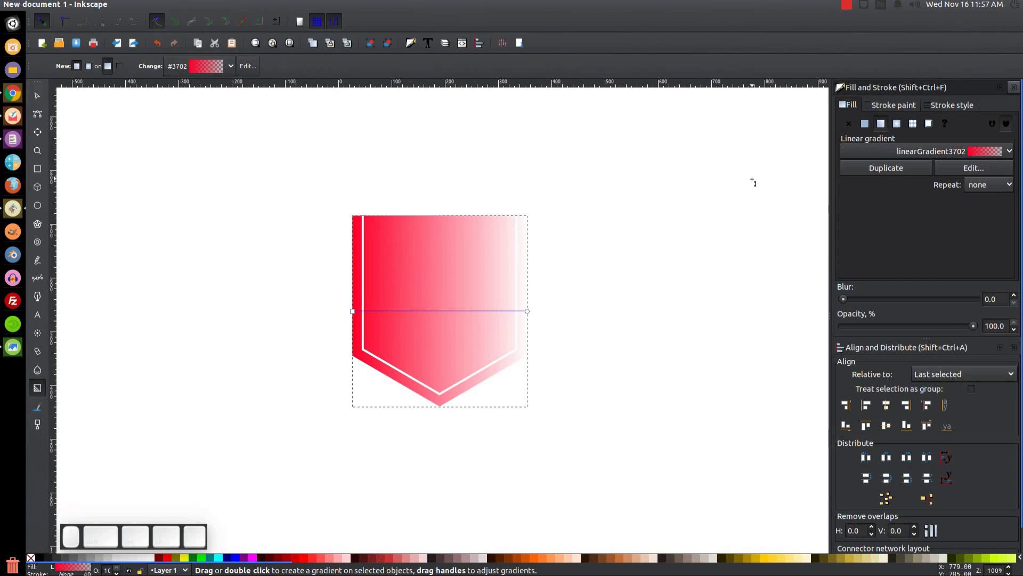
pyautogui.click(527, 310)
pyautogui.moveTo(849, 328); pyautogui.dragTo(973, 326)
pyautogui.moveTo(527, 310); pyautogui.dragTo(440, 402)
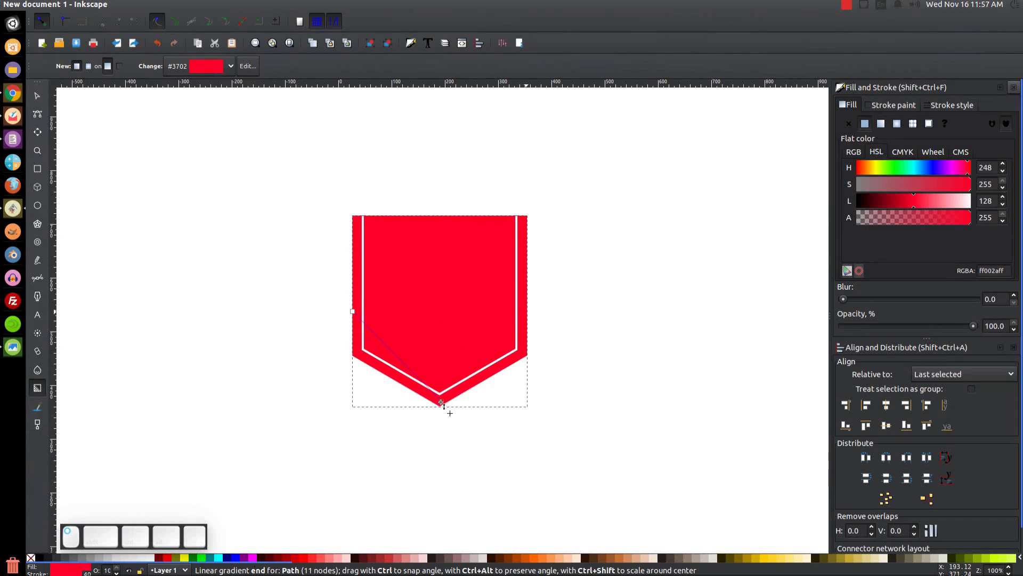
pyautogui.moveTo(352, 312); pyautogui.dragTo(442, 217)
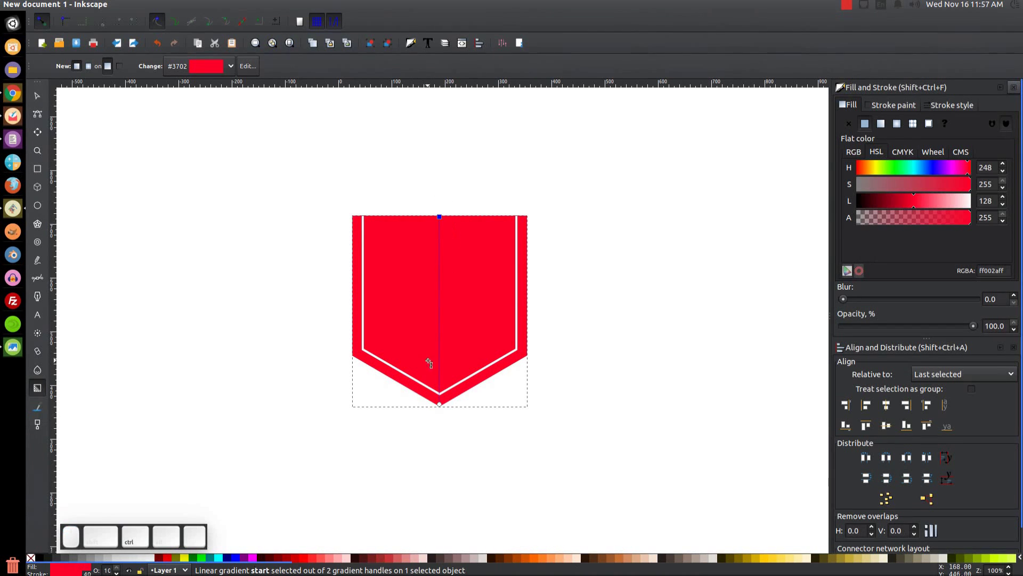
# Add an upper and a lower mid stop to the banner's gradient and set the upper one's lightness to 181.
pyautogui.doubleClick(439, 245)
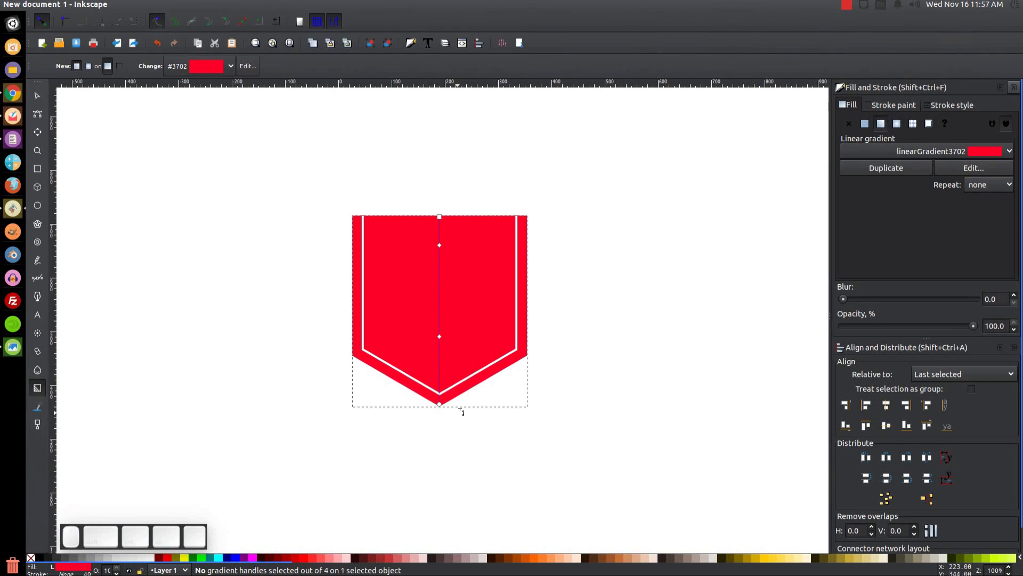
pyautogui.click(440, 244)
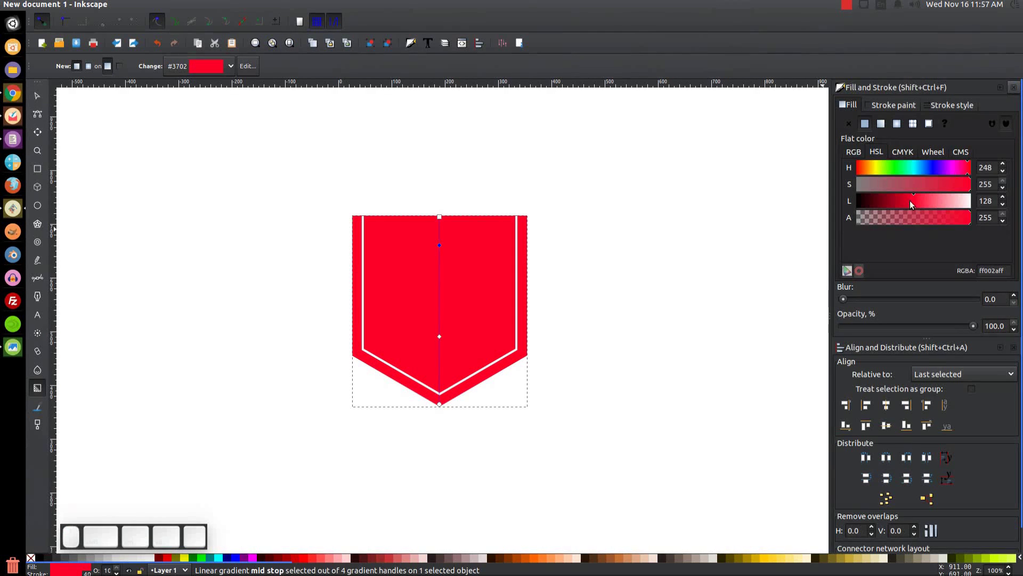
pyautogui.moveTo(915, 202); pyautogui.dragTo(938, 200)
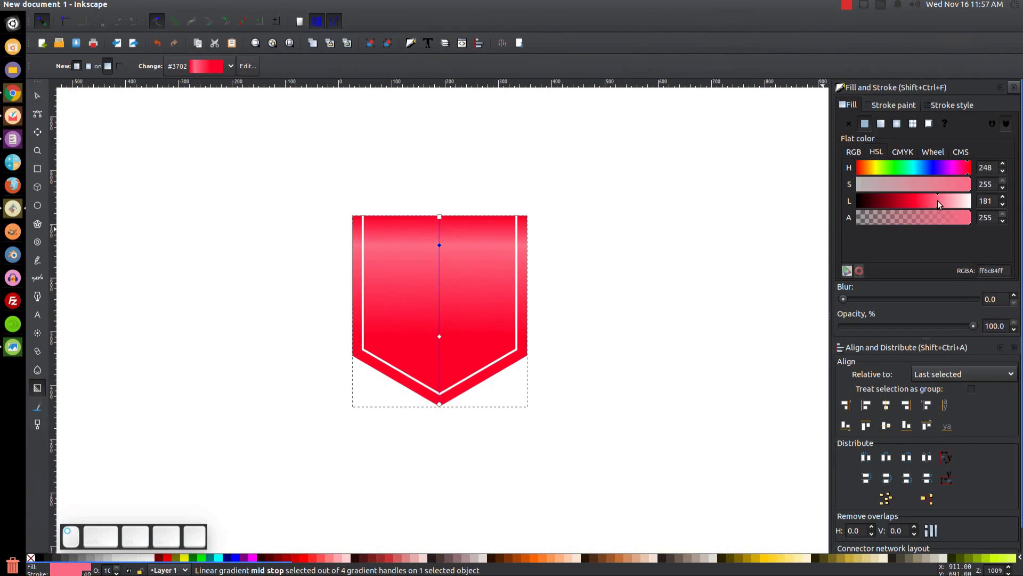
# Set the lightness of the gradient's end stop to 208 and its upper mid stop to 190.
pyautogui.click(440, 405)
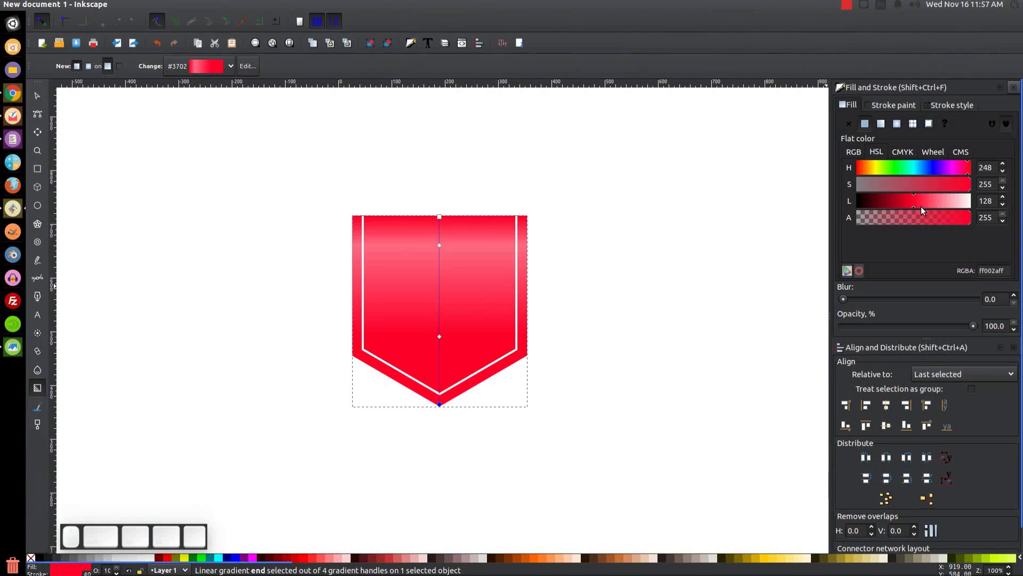
pyautogui.moveTo(913, 198); pyautogui.dragTo(948, 205)
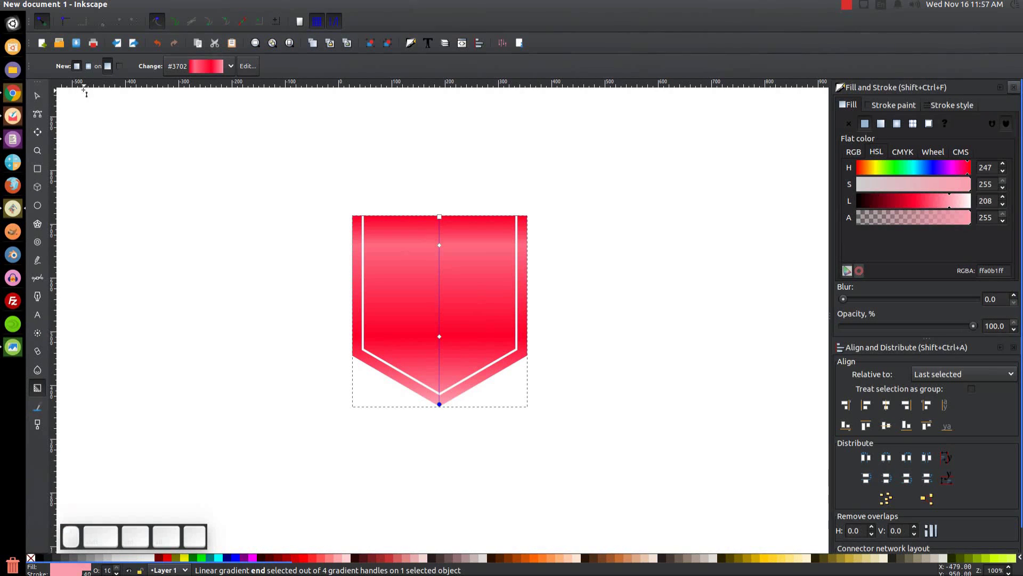
pyautogui.click(439, 245)
pyautogui.moveTo(936, 199); pyautogui.dragTo(941, 201)
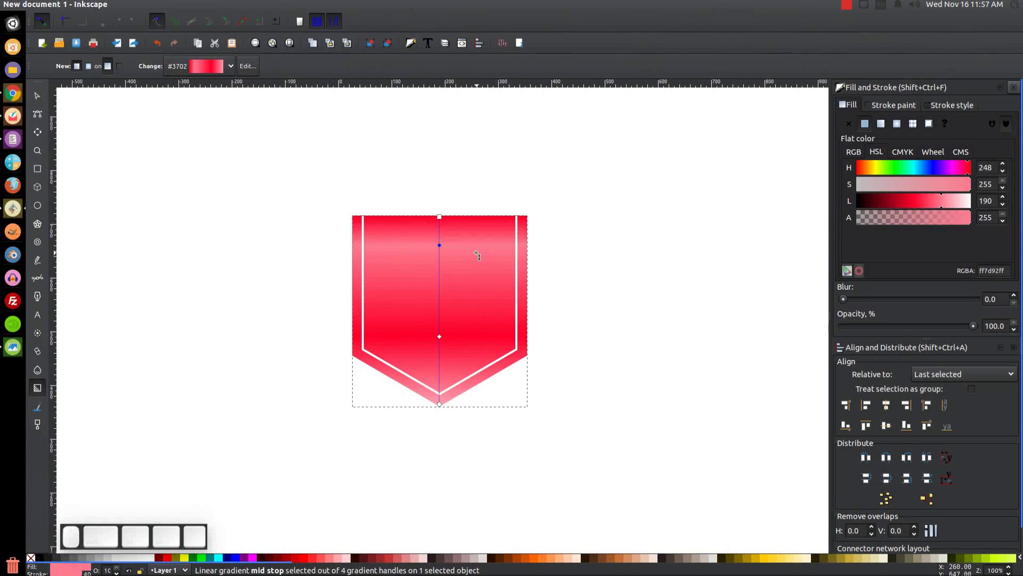
pyautogui.click(37, 96)
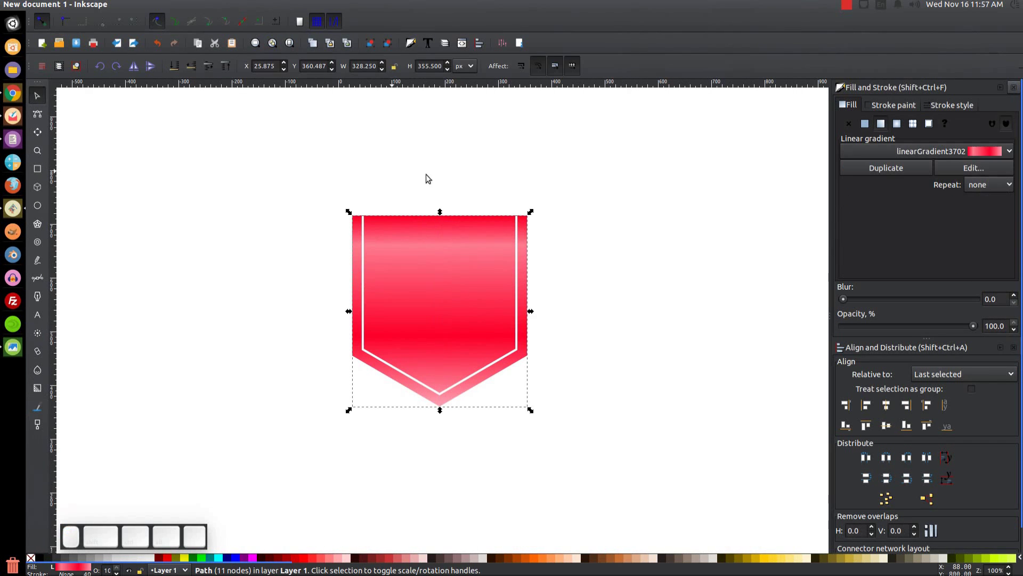
# Deselect the banner and check the finished sale ribbons in the reference image thumbnail.png in Image Viewer.
pyautogui.click(645, 216)
pyautogui.click(12, 344)
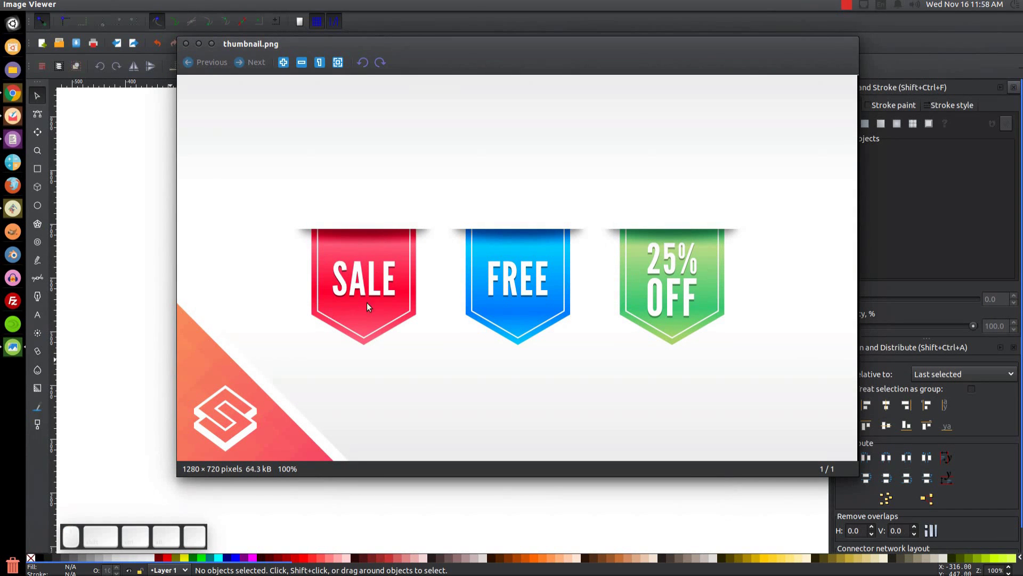
pyautogui.click(198, 44)
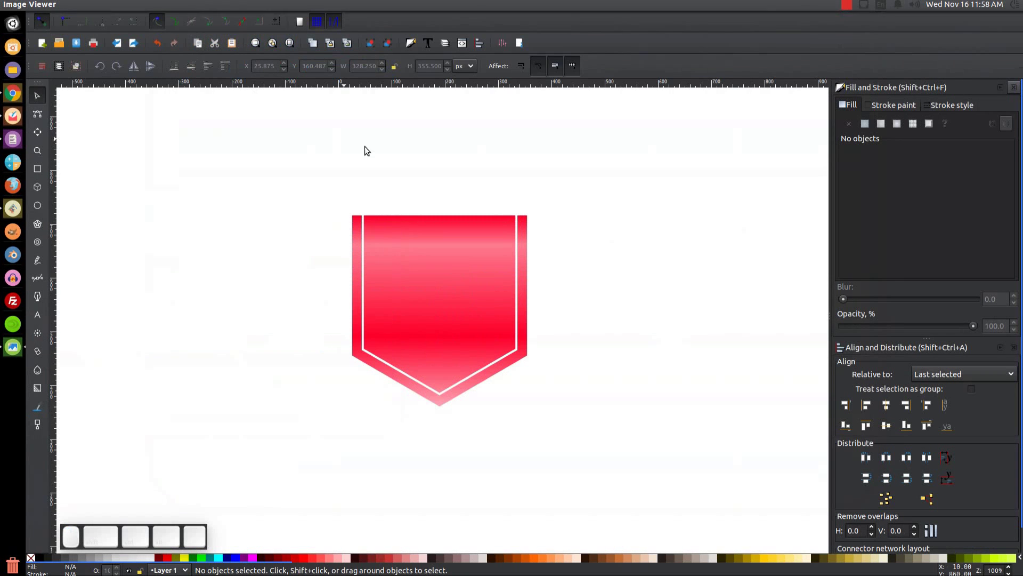
# Draw a rectangle of about 599 × 179 px over the banner's top edge and fill it blue (#0000ff) at 52.5% opacity.
pyautogui.click(37, 169)
pyautogui.moveTo(274, 130); pyautogui.dragTo(593, 226)
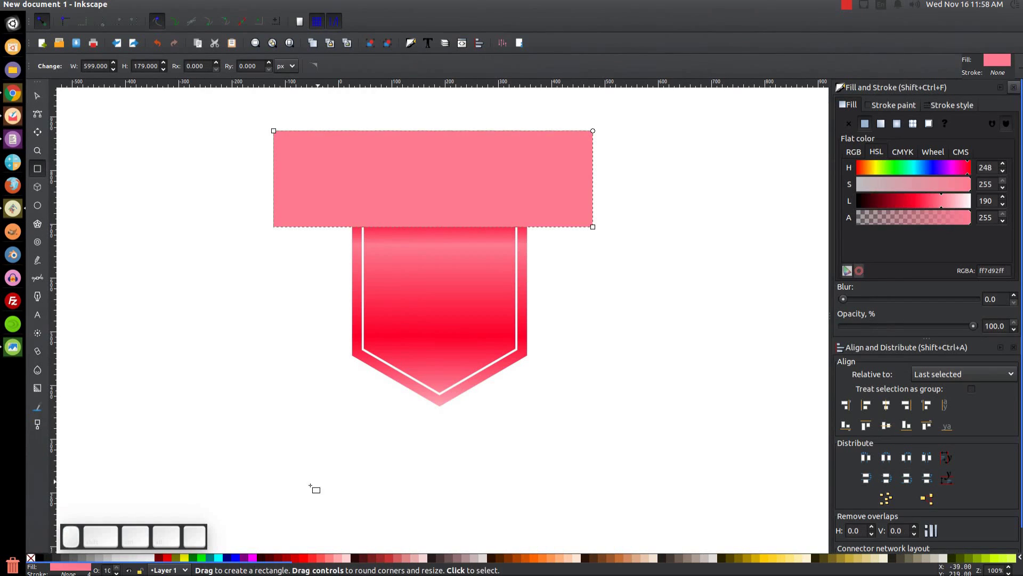
pyautogui.click(235, 558)
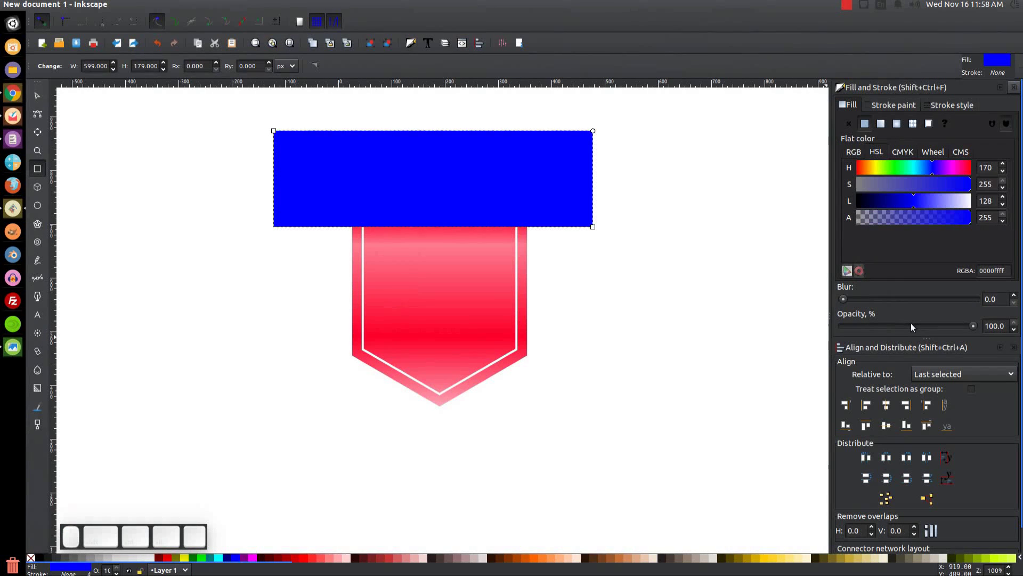
pyautogui.click(913, 330)
pyautogui.moveTo(914, 330); pyautogui.dragTo(911, 328)
# Centre the blue rectangle horizontally on the banner and align its bottom edge with the banner's top edge.
pyautogui.click(38, 95)
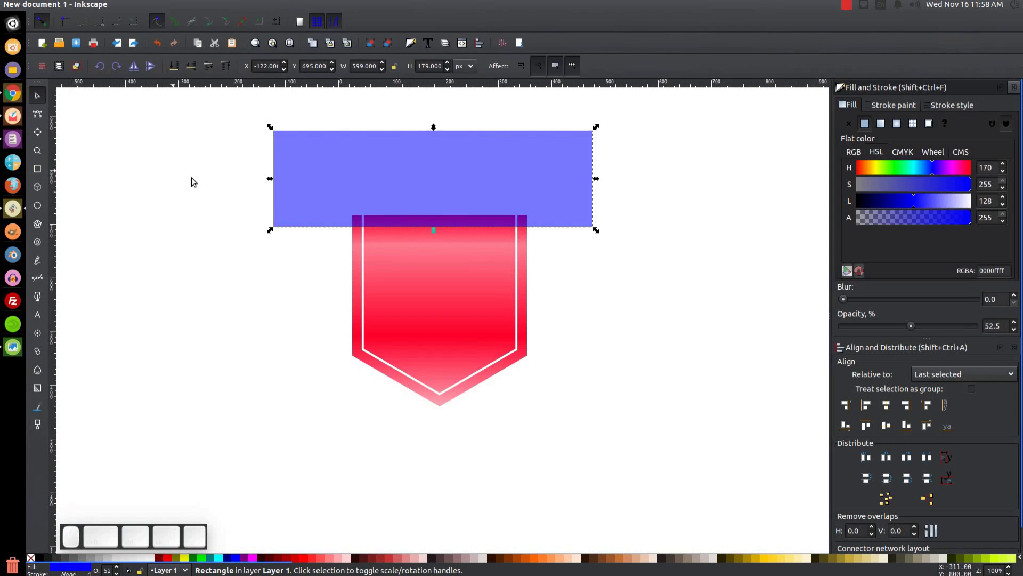
pyautogui.keyDown('shift'); pyautogui.click(448, 260); pyautogui.keyUp('shift')
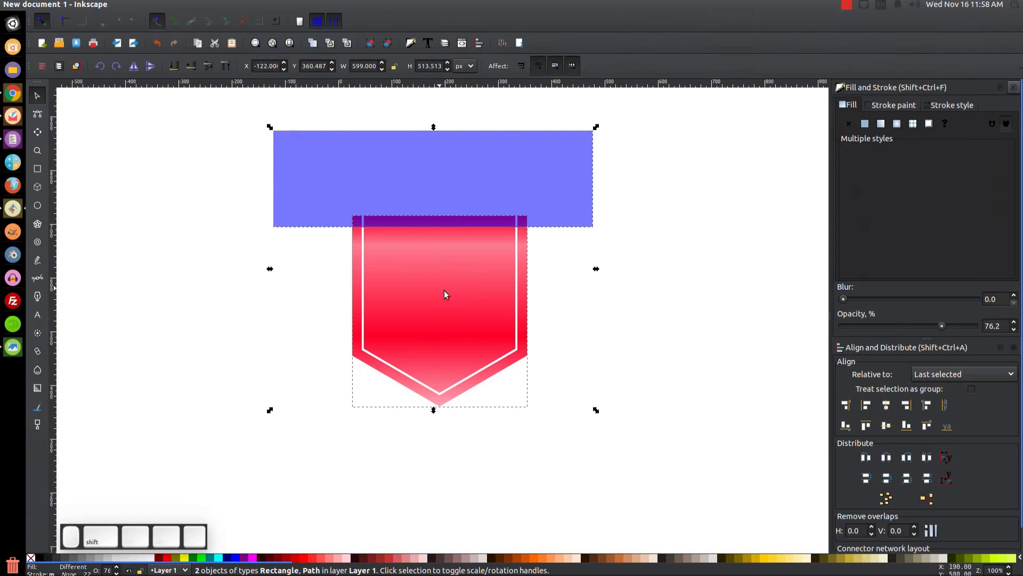
pyautogui.click(885, 405)
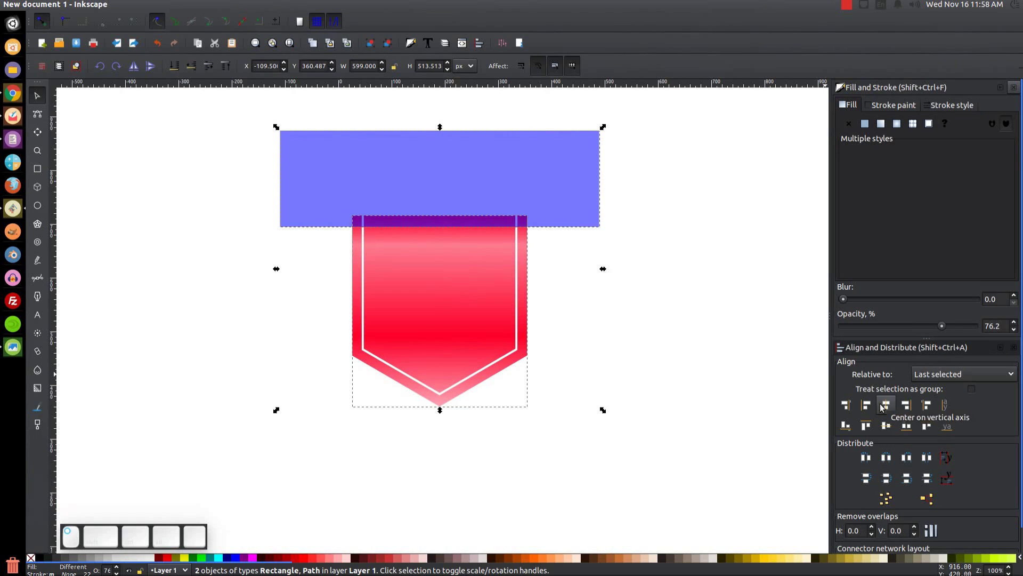
pyautogui.click(927, 425)
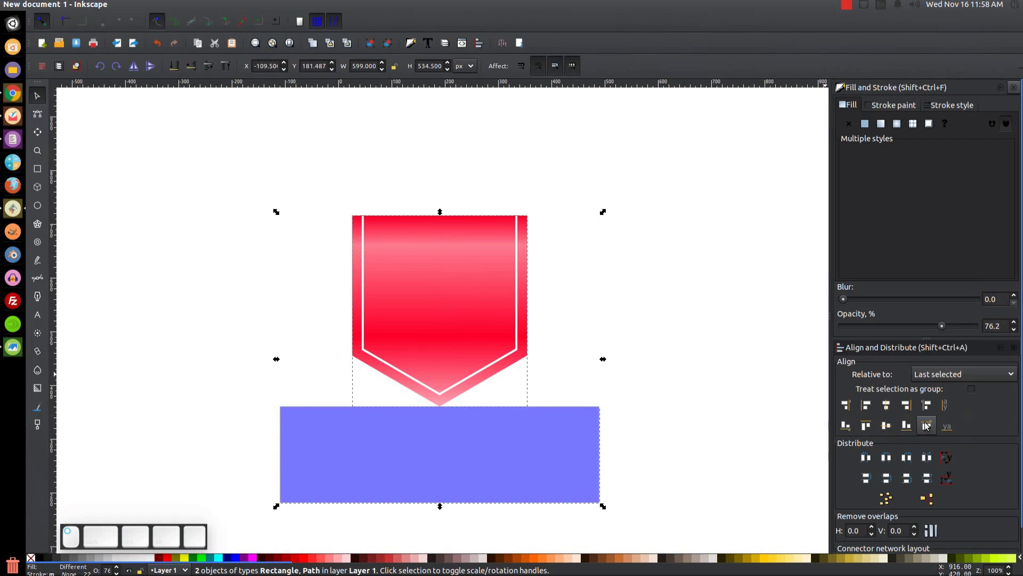
pyautogui.click(846, 425)
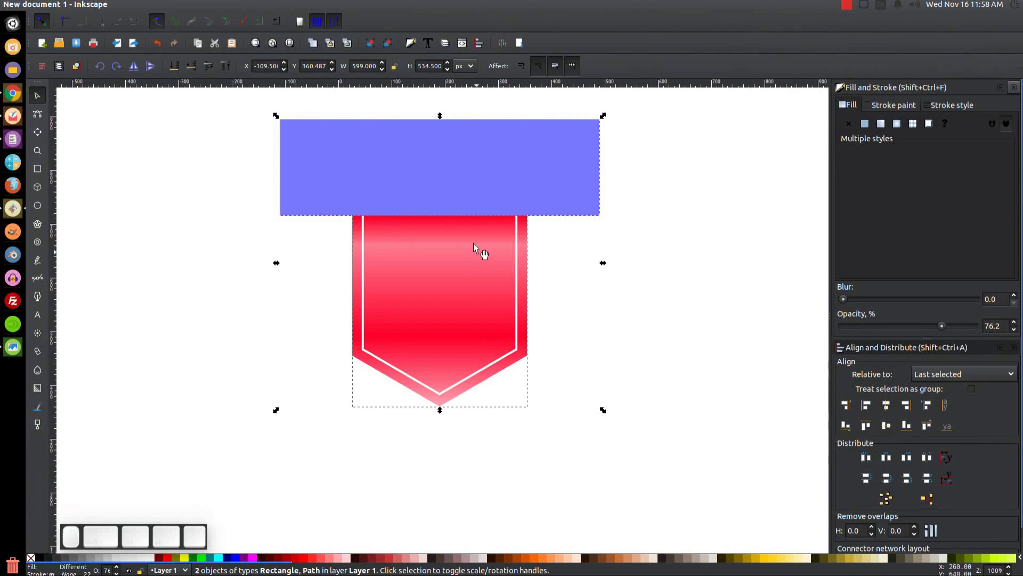
pyautogui.click(719, 239)
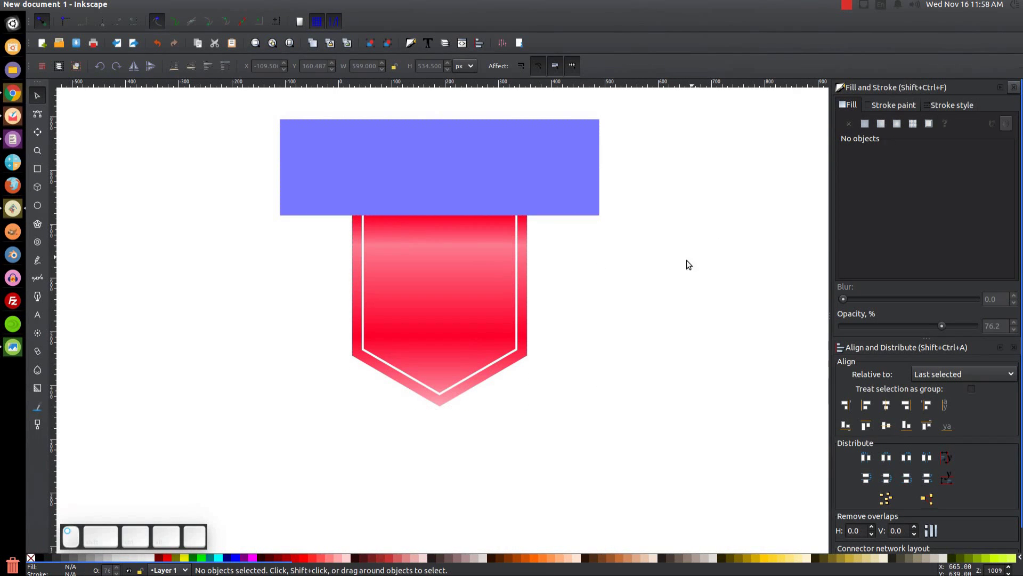
# Duplicate the blue rectangle, fill the copy green (#00ff00) and move it straight down over the banner.
pyautogui.click(554, 144)
pyautogui.rightClick(553, 145)
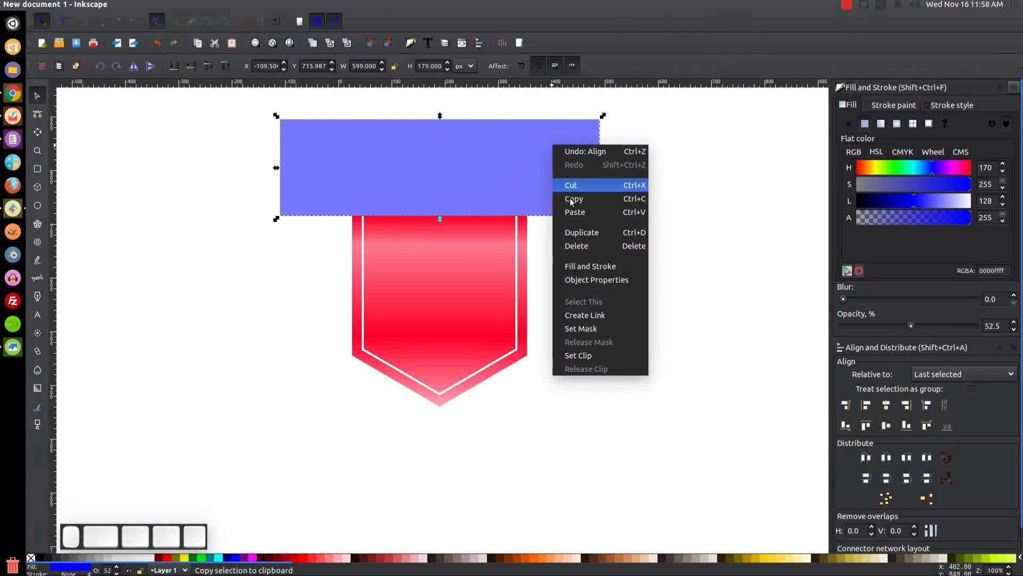
pyautogui.click(587, 232)
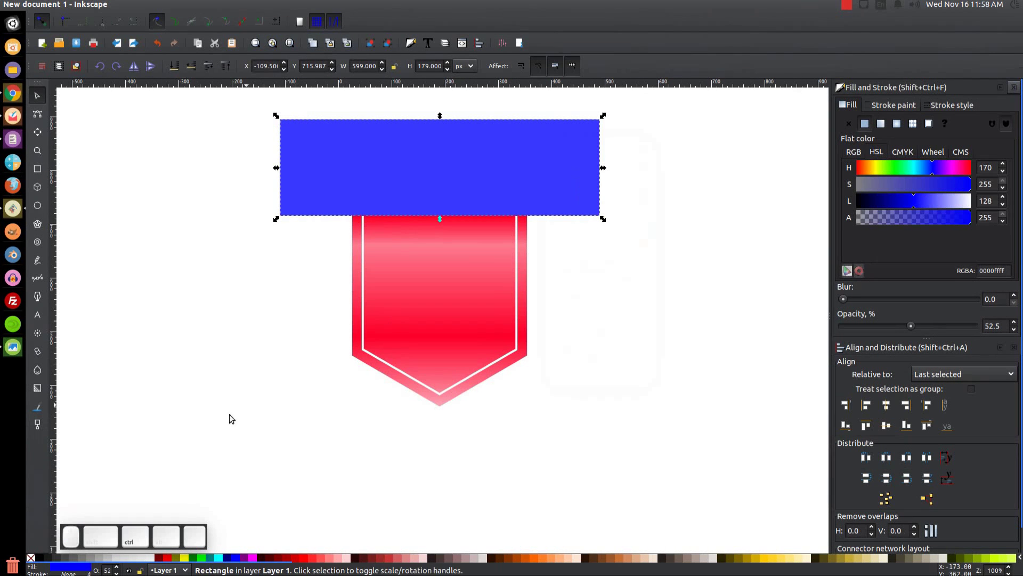
pyautogui.click(201, 558)
pyautogui.moveTo(514, 144); pyautogui.dragTo(504, 265)
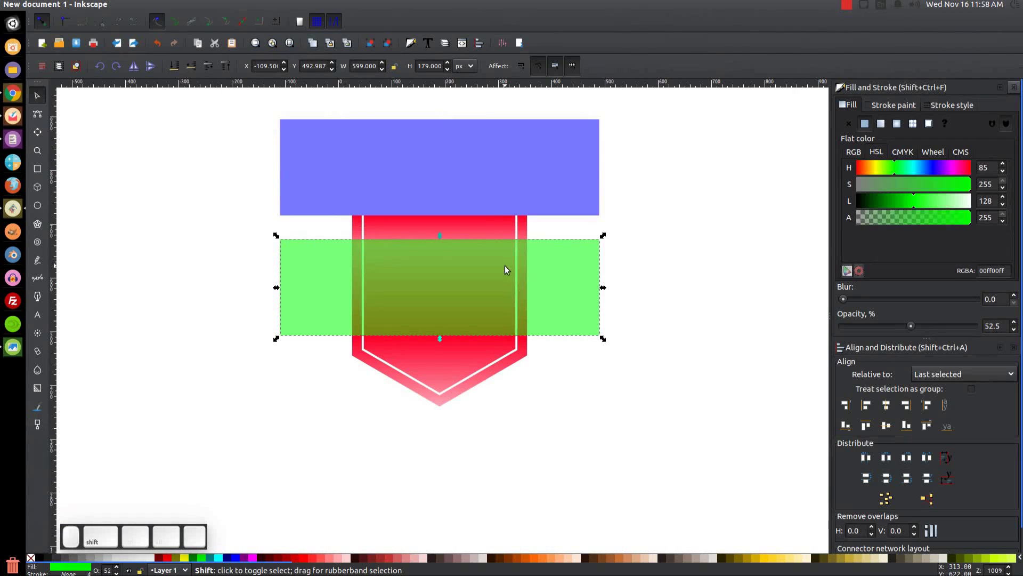
# Align the green rectangle's top edge with the bottom edge of the blue rectangle.
pyautogui.keyDown('shift'); pyautogui.click(568, 157); pyautogui.keyUp('shift')
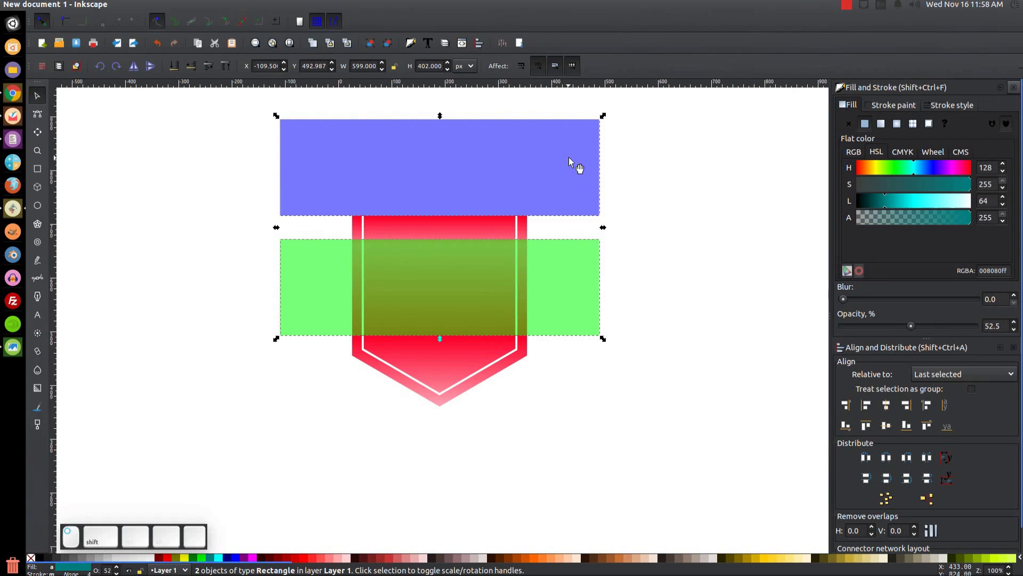
pyautogui.click(927, 425)
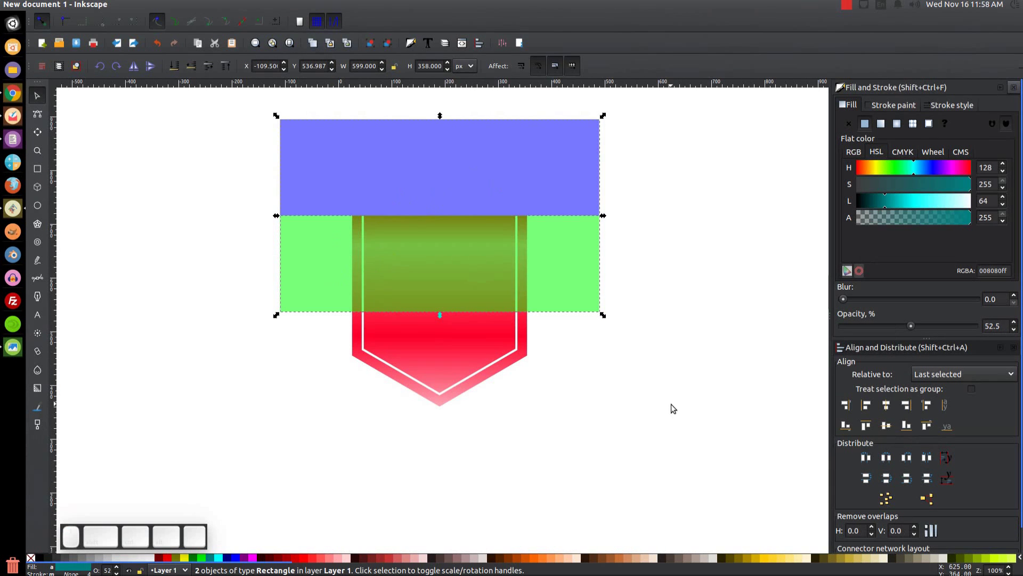
pyautogui.click(714, 260)
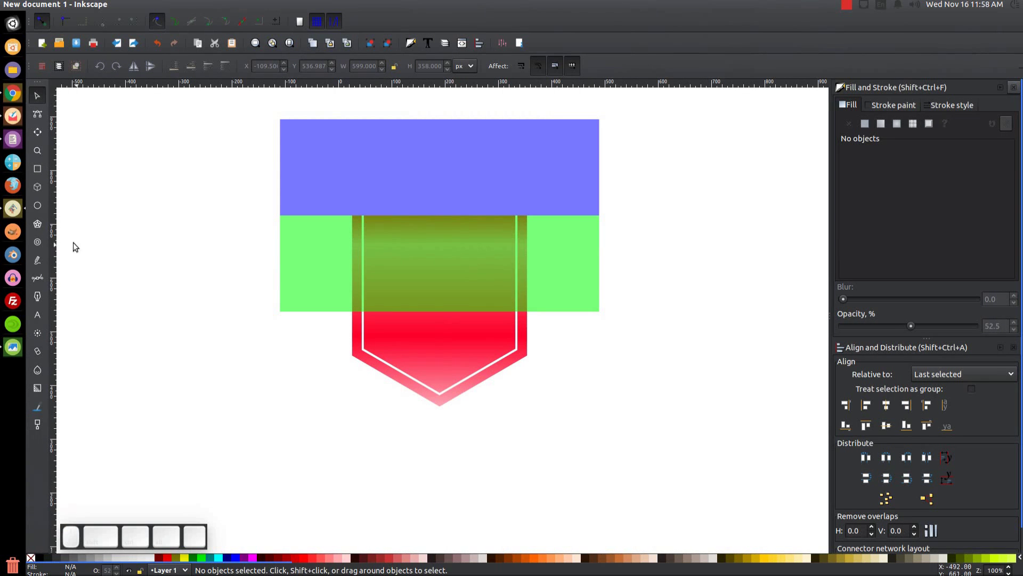
# Draw a flat ellipse of about 413 × 71 px across the rectangles' shared edge and fill it black at 100% opacity.
pyautogui.click(37, 206)
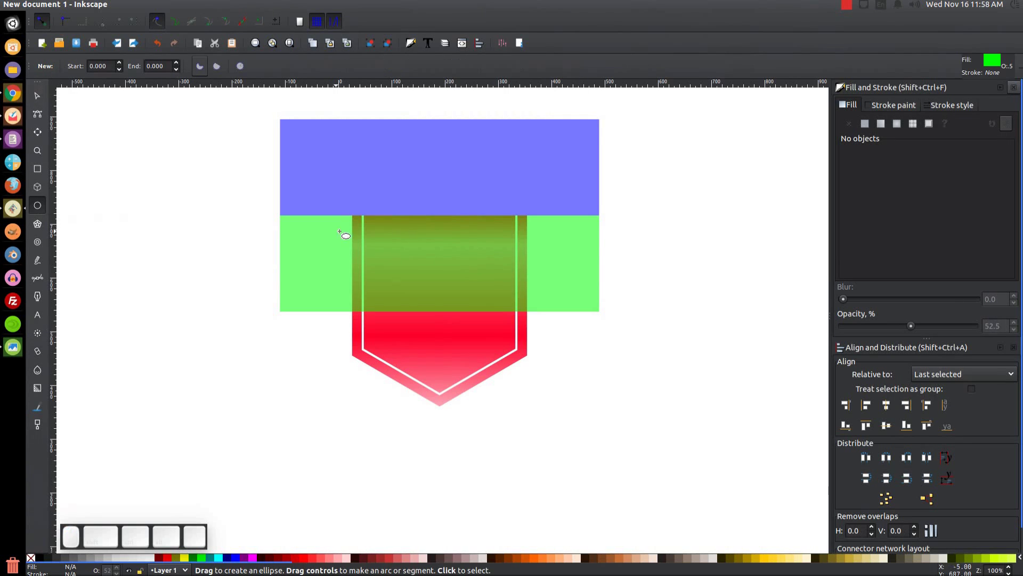
pyautogui.moveTo(322, 196); pyautogui.dragTo(542, 232)
pyautogui.click(41, 558)
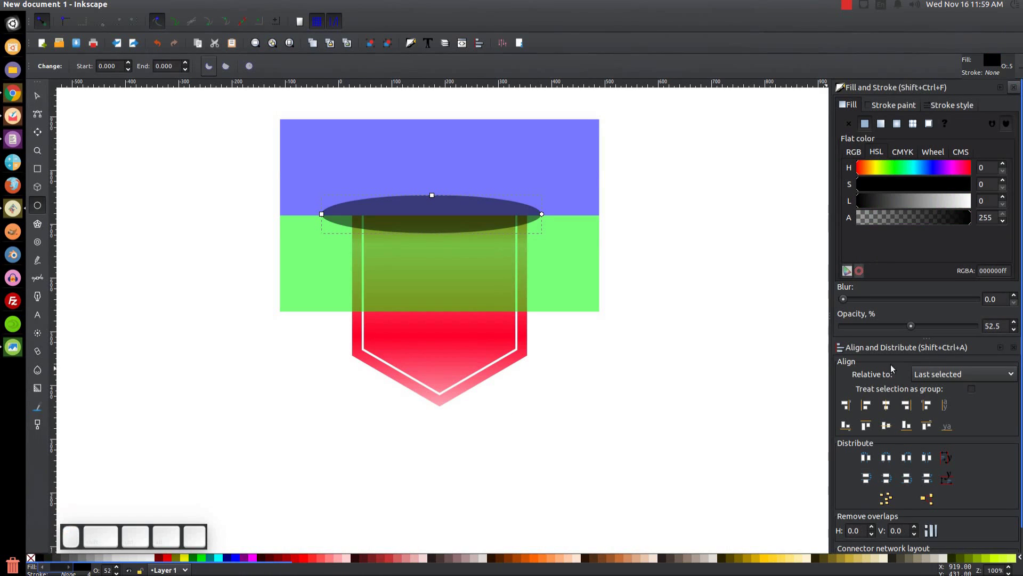
pyautogui.moveTo(913, 327); pyautogui.dragTo(976, 326)
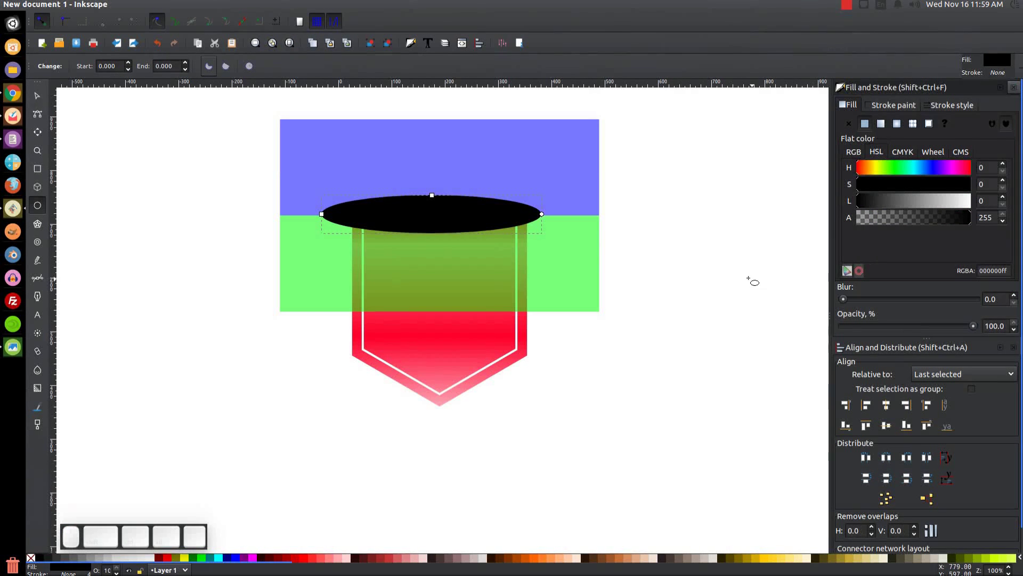
# Centre the ellipse horizontally on the blue rectangle, then equalize the vertical gaps among the ellipse and both rectangles.
pyautogui.press('s')
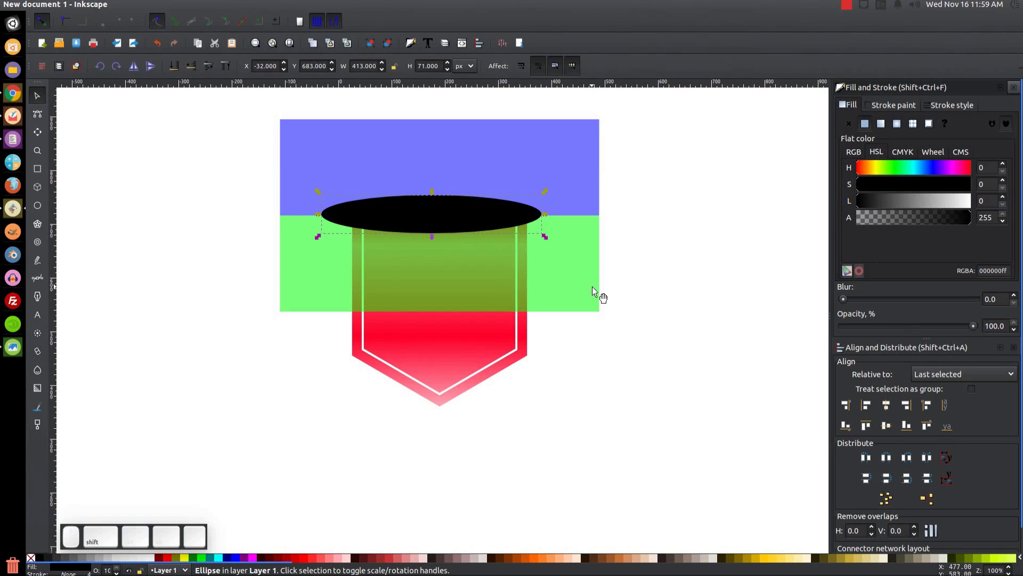
pyautogui.keyDown('shift'); pyautogui.click(575, 200); pyautogui.keyUp('shift')
pyautogui.click(887, 408)
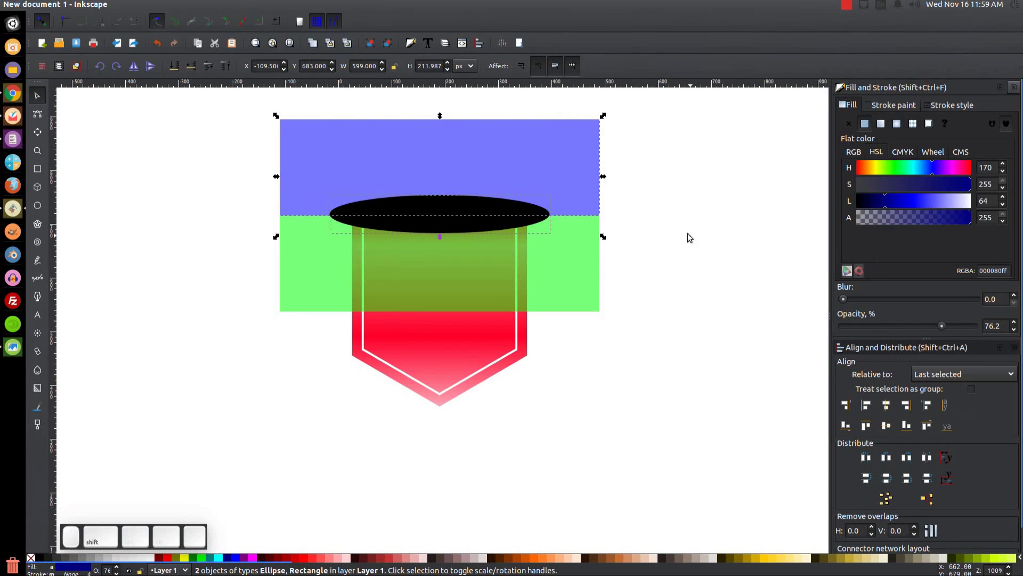
pyautogui.keyDown('shift'); pyautogui.click(573, 257); pyautogui.keyUp('shift')
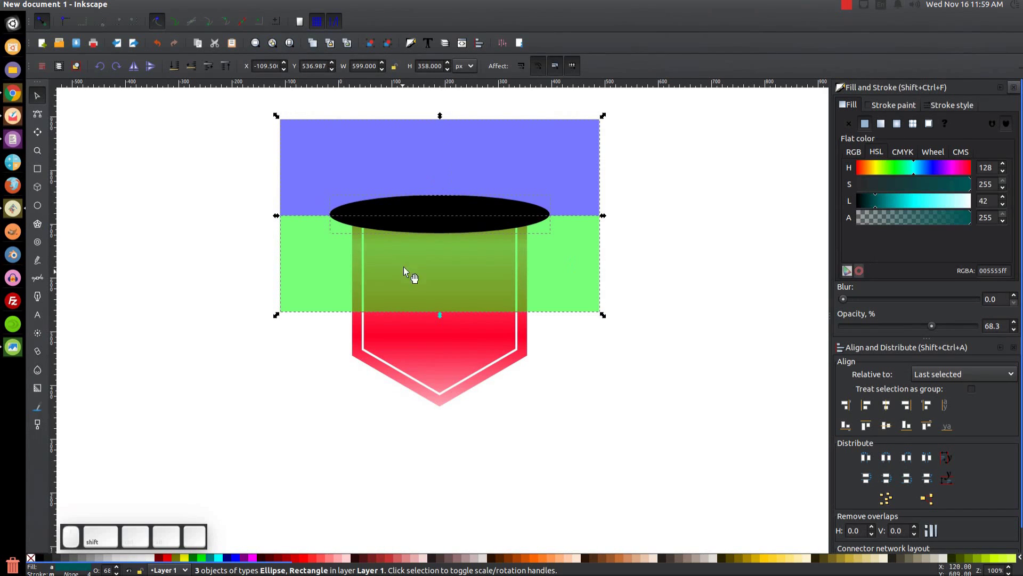
pyautogui.click(927, 479)
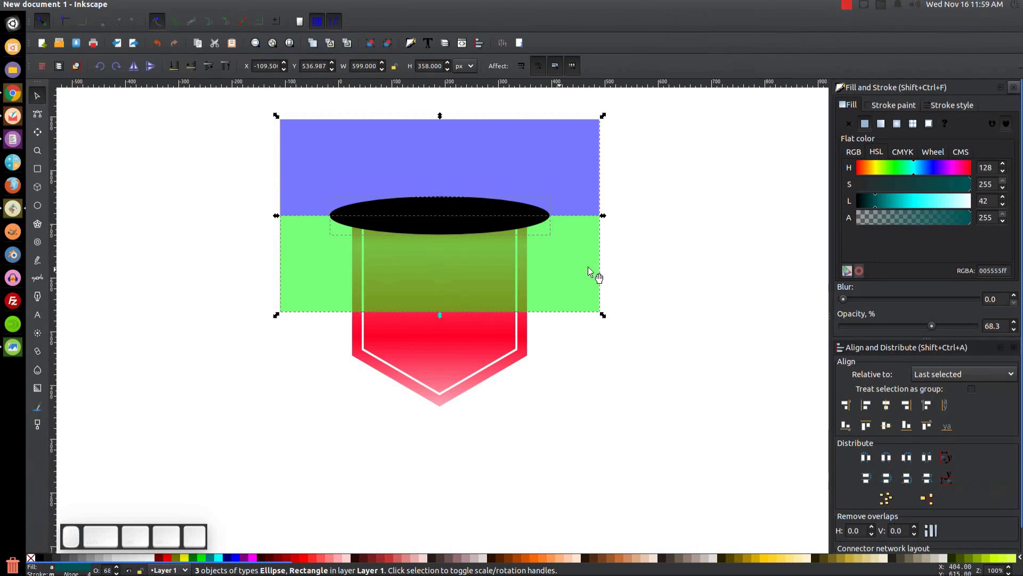
pyautogui.click(664, 208)
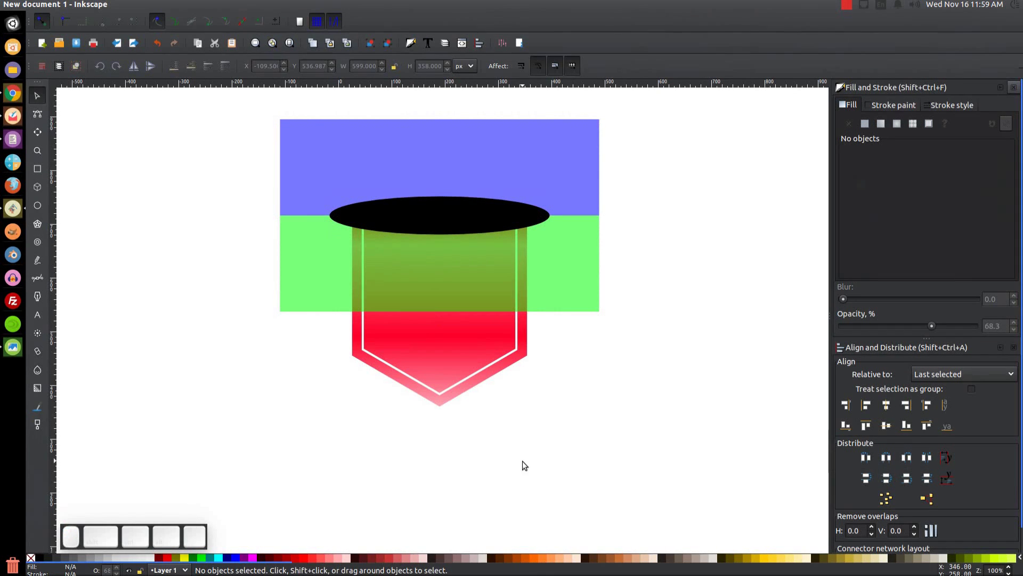
# Delete the blue rectangle above the banner.
pyautogui.moveTo(366, 160); pyautogui.dragTo(580, 146)
pyautogui.press('Delete')
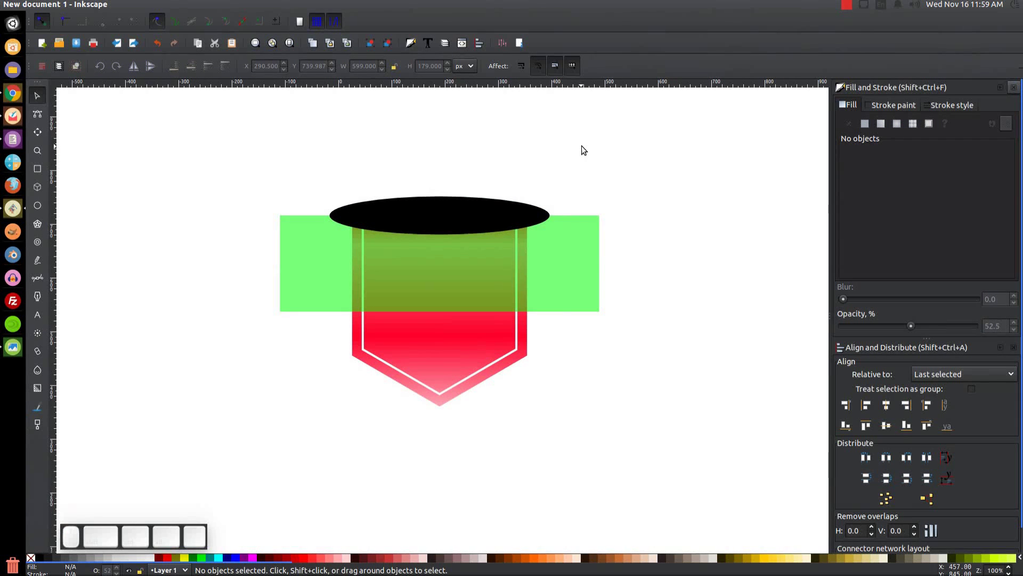
# Raise the green rectangle above the black ellipse and use it as a clip, keeping only the ellipse's lower half.
pyautogui.click(573, 225)
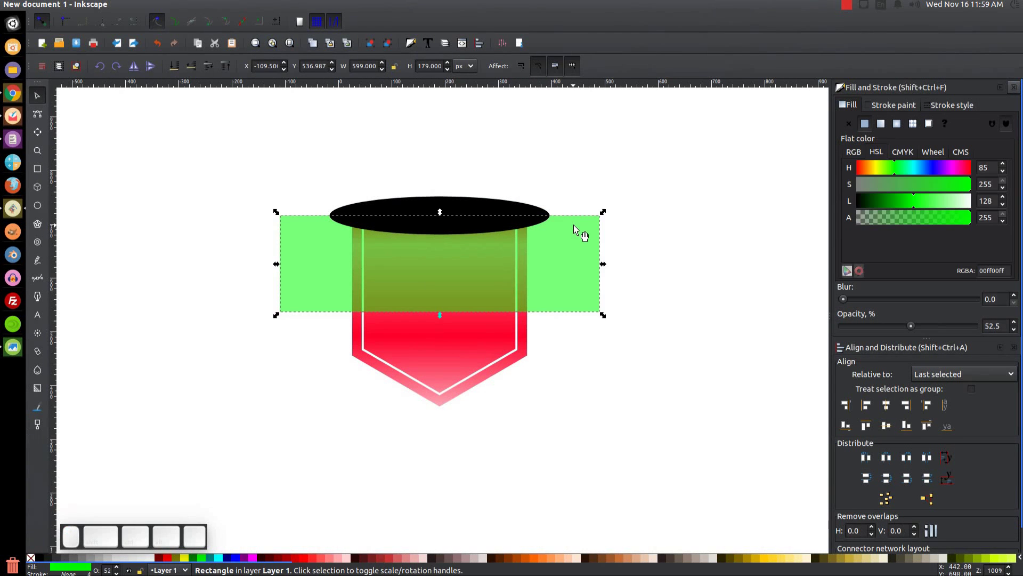
pyautogui.click(224, 66)
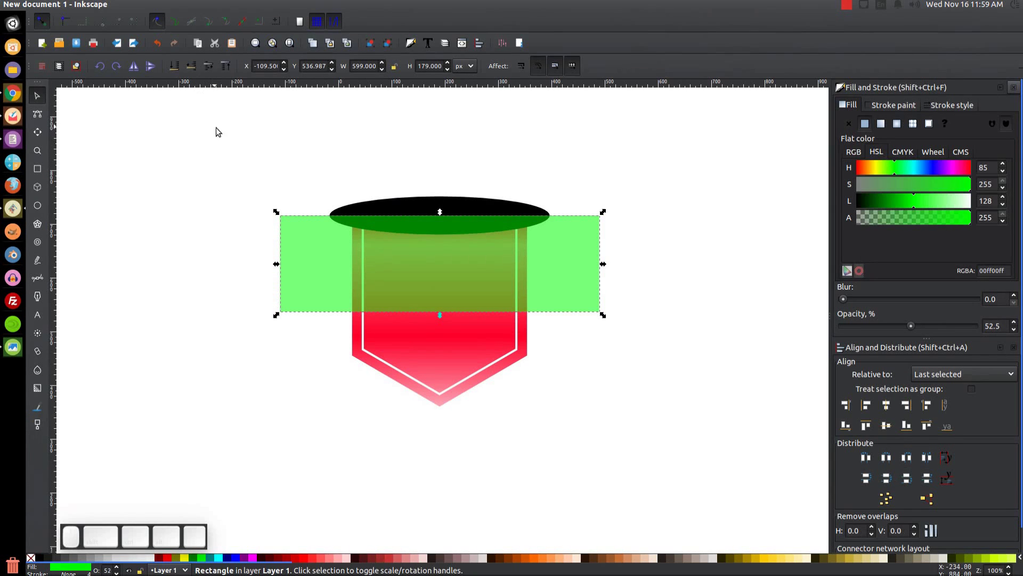
pyautogui.keyDown('shift'); pyautogui.click(433, 201); pyautogui.keyUp('shift')
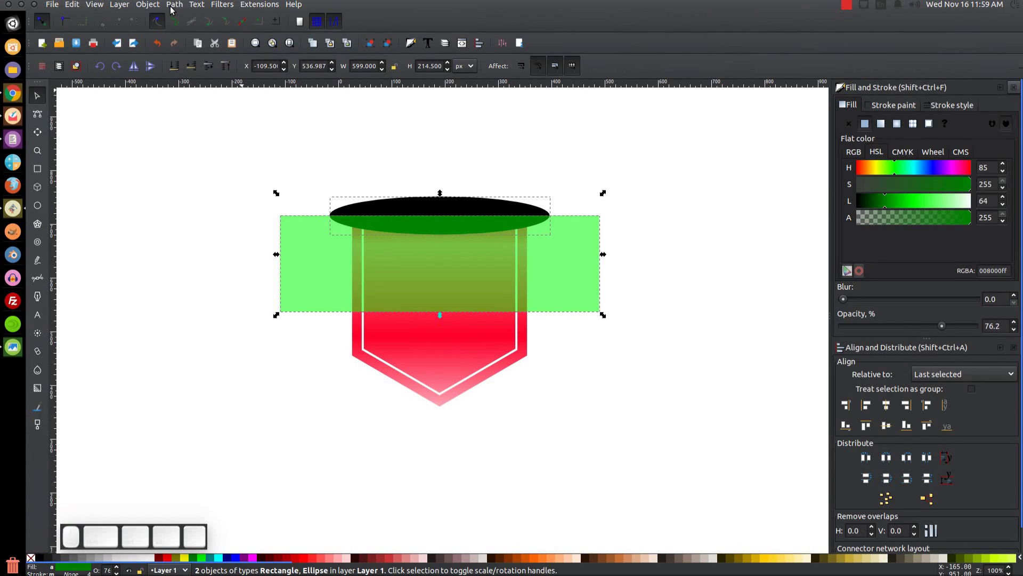
pyautogui.click(173, 5)
pyautogui.moveTo(148, 5)
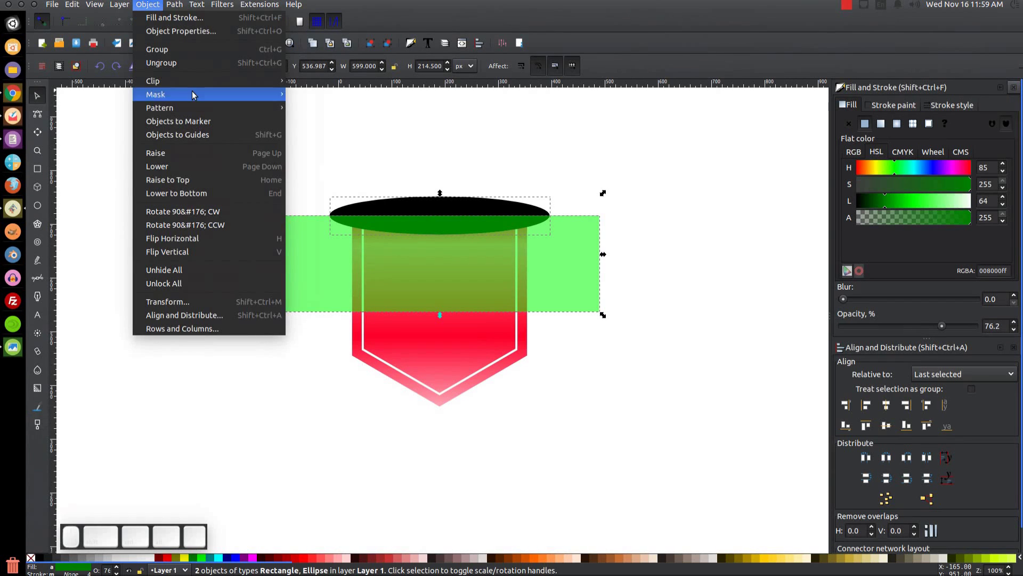
pyautogui.click(305, 81)
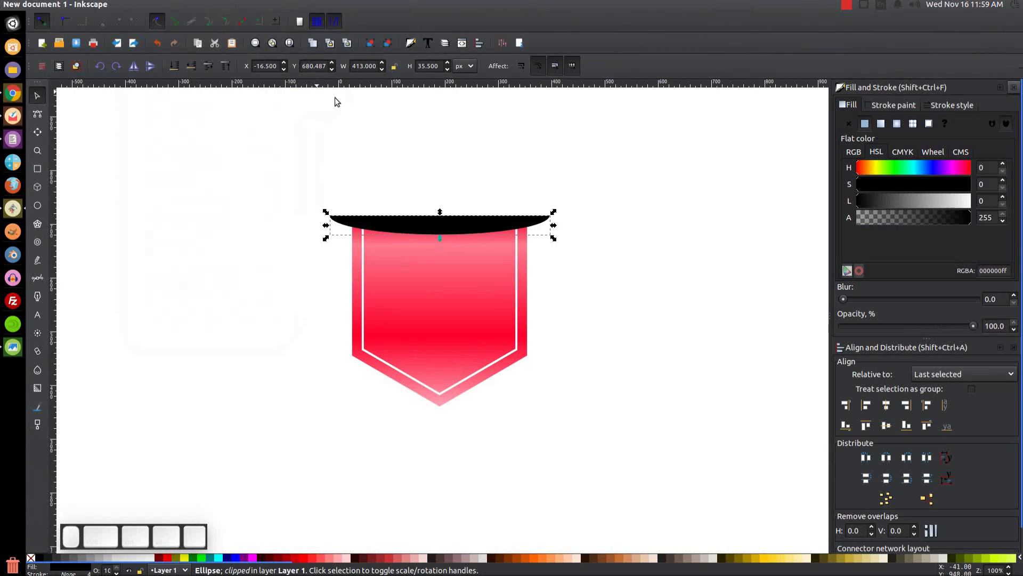
# Soften the clipped half-ellipse with blur 19.0 and opacity 67.6%, then scale it proportionally to about 488 × 85 px.
pyautogui.moveTo(843, 300); pyautogui.dragTo(869, 302)
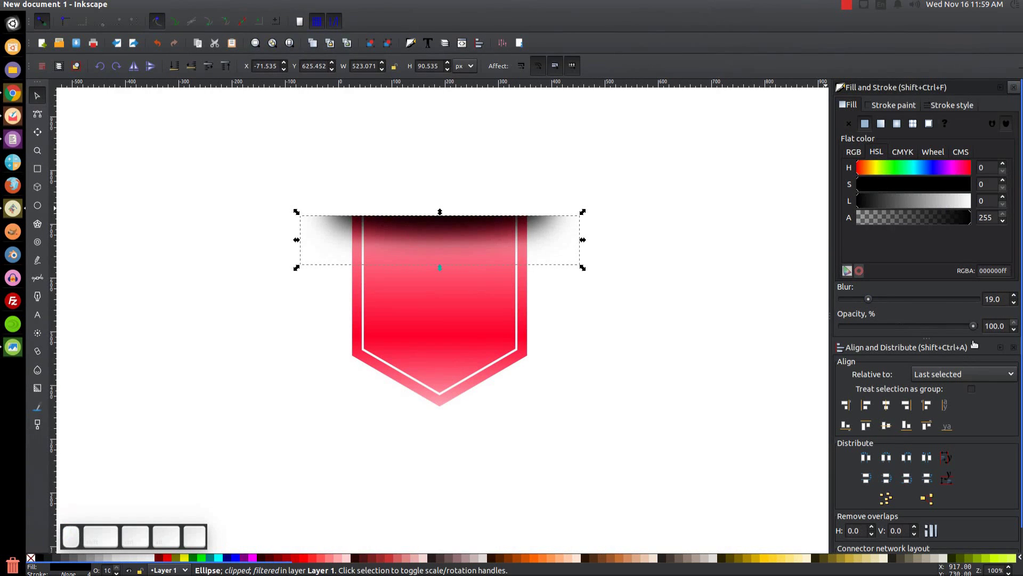
pyautogui.moveTo(975, 326); pyautogui.dragTo(932, 327)
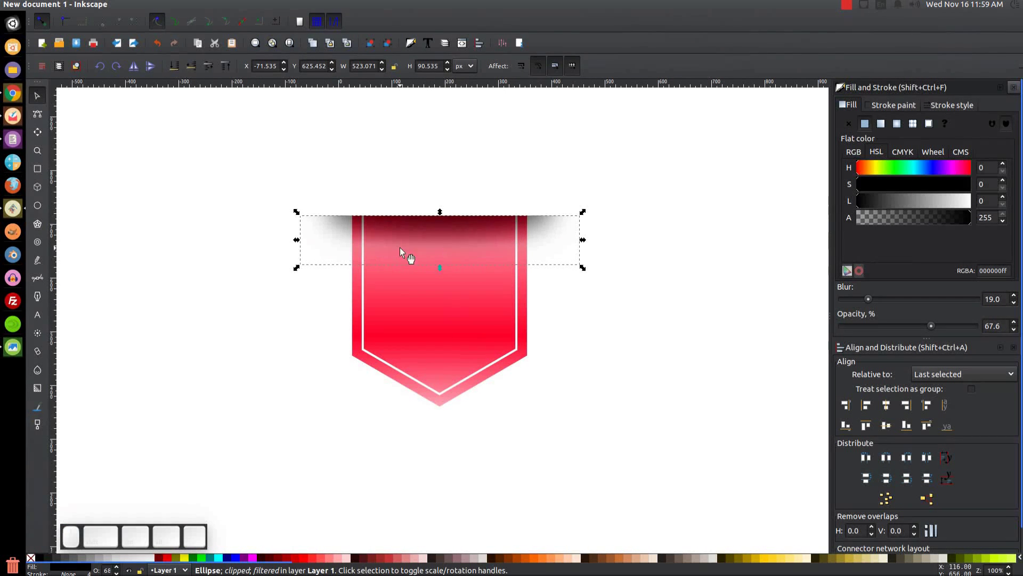
pyautogui.moveTo(439, 270); pyautogui.dragTo(446, 266)
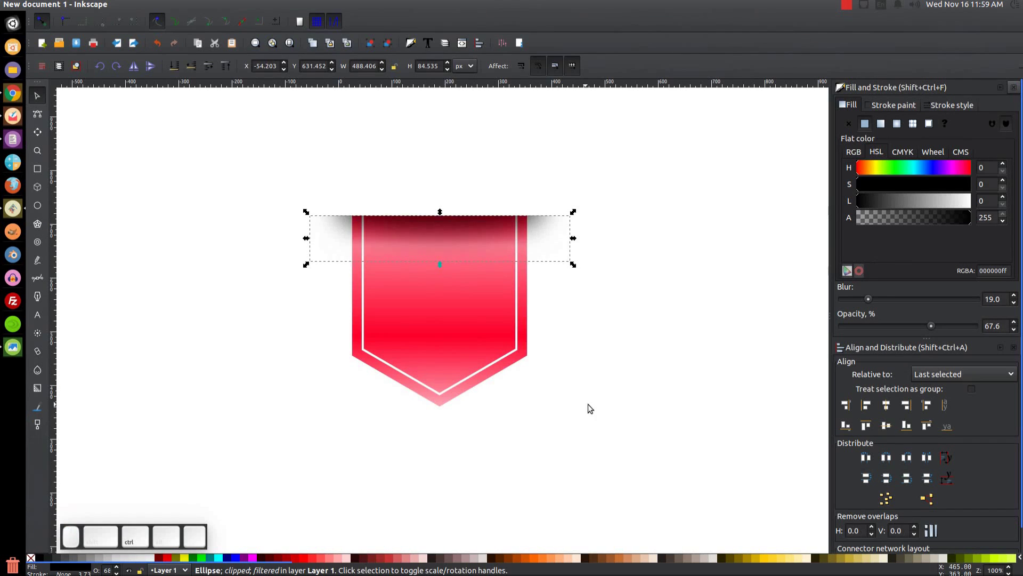
pyautogui.hscroll(2, 559, 376)
pyautogui.hscroll(1, 558, 376)
pyautogui.click(560, 341)
pyautogui.moveTo(561, 341); pyautogui.dragTo(633, 298)
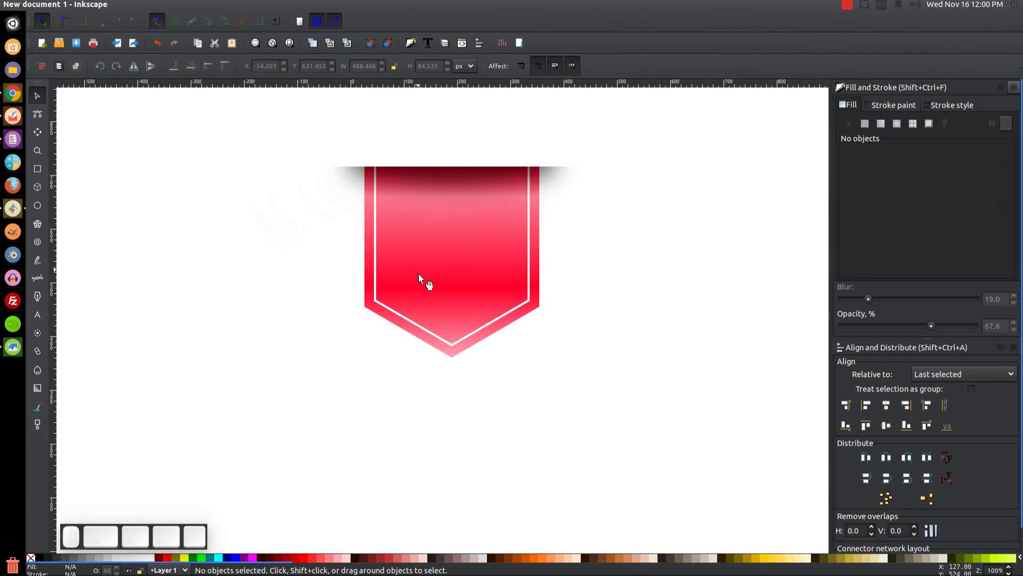
# Add the text "SALE" on the blank canvas below the banner.
pyautogui.hotkey('alt', 'Tab')
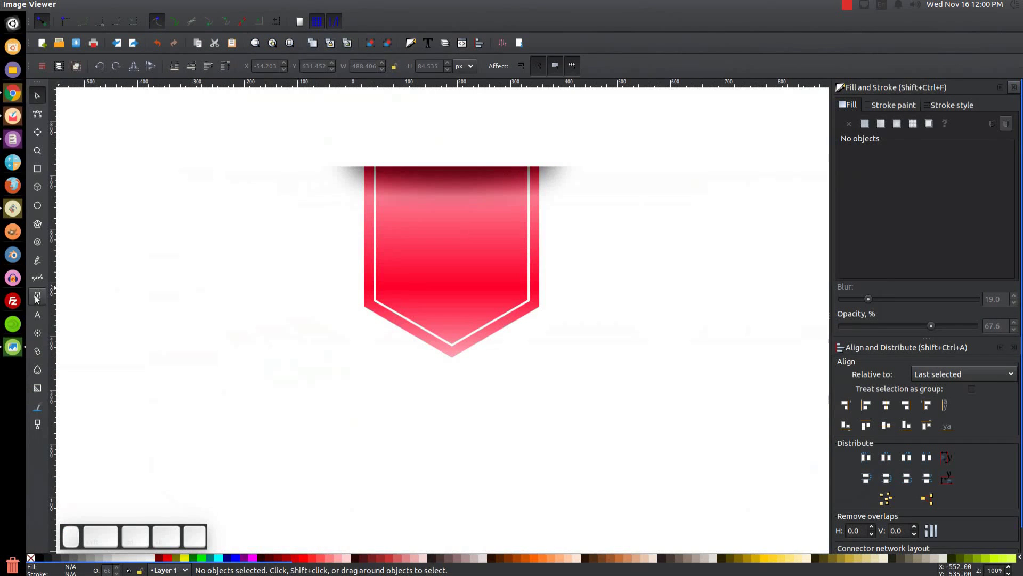
pyautogui.click(38, 314)
pyautogui.click(290, 389)
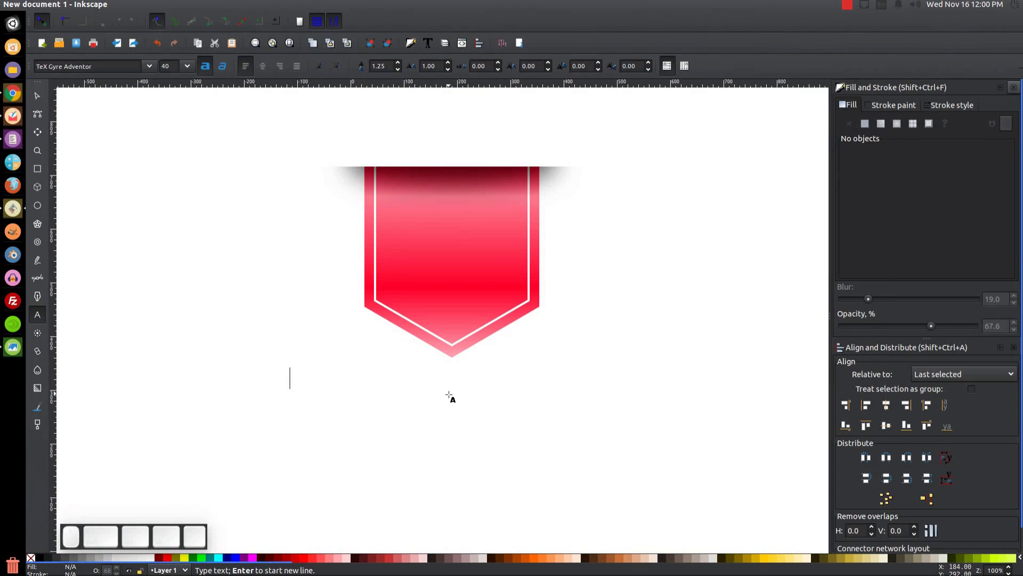
pyautogui.write('SALE')
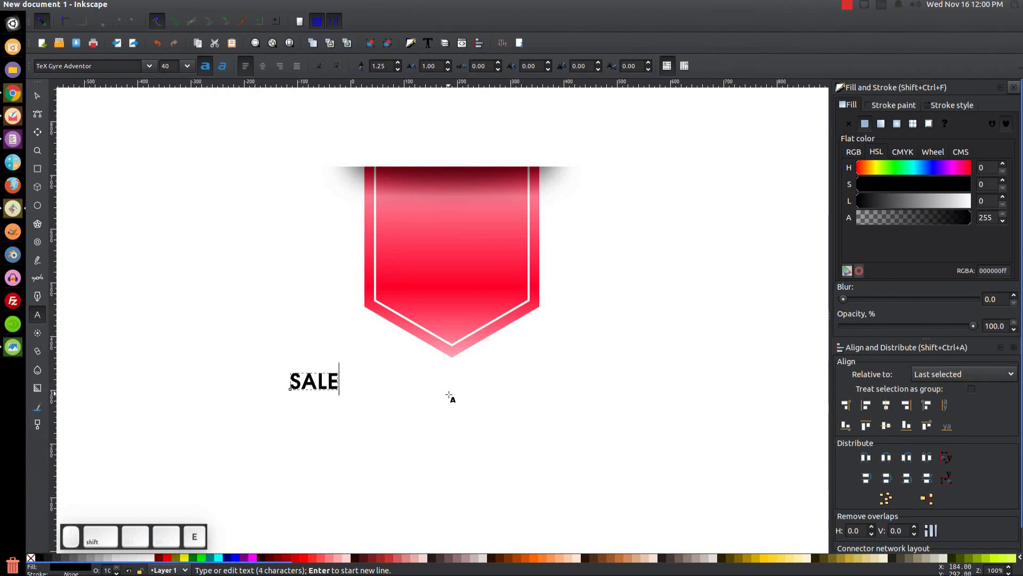
# Apply the League Gothic font in Normal style to the SALE text and close the font settings.
pyautogui.click(428, 43)
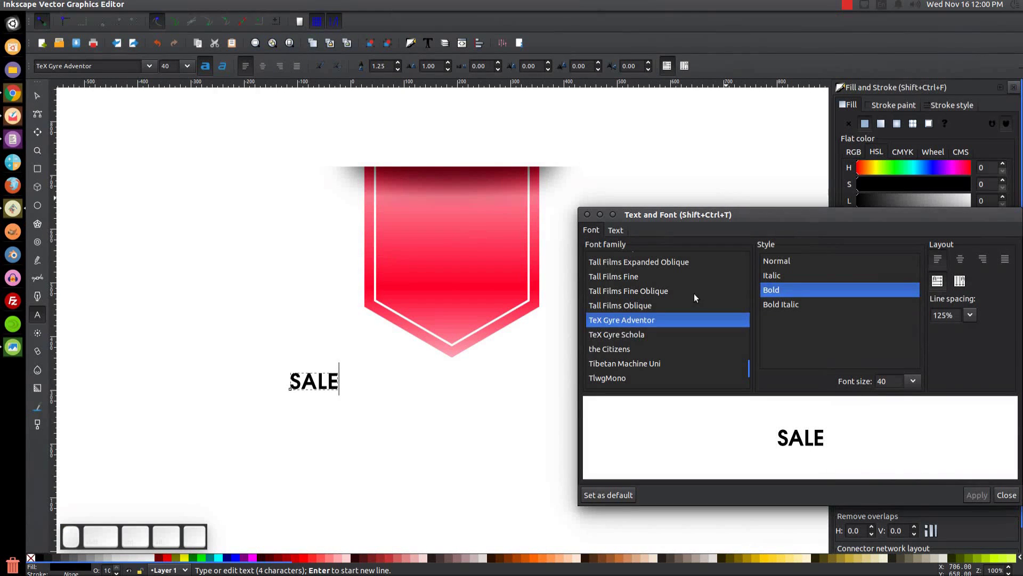
pyautogui.click(644, 331)
pyautogui.click(639, 311)
pyautogui.write('leag')
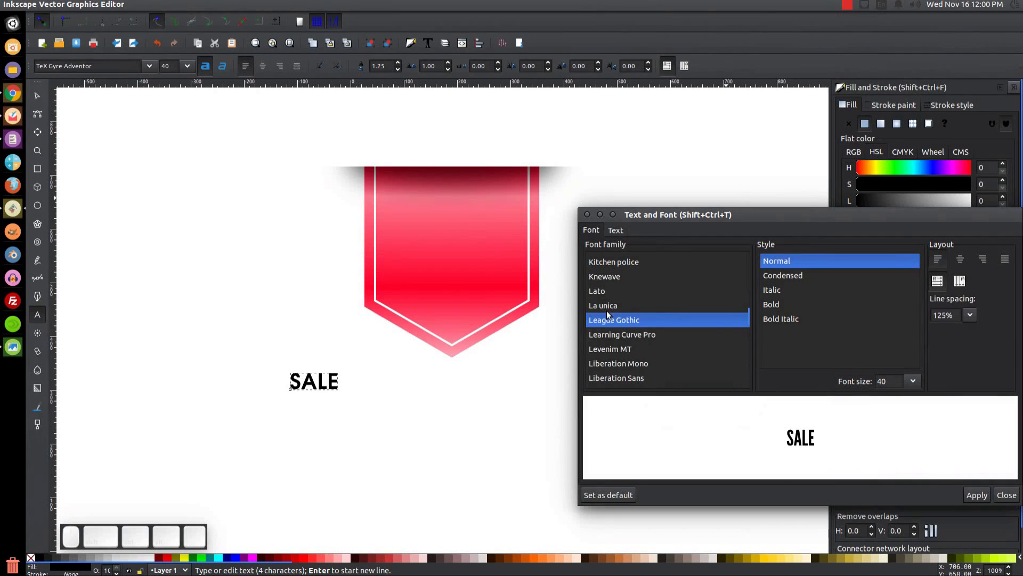
pyautogui.click(977, 494)
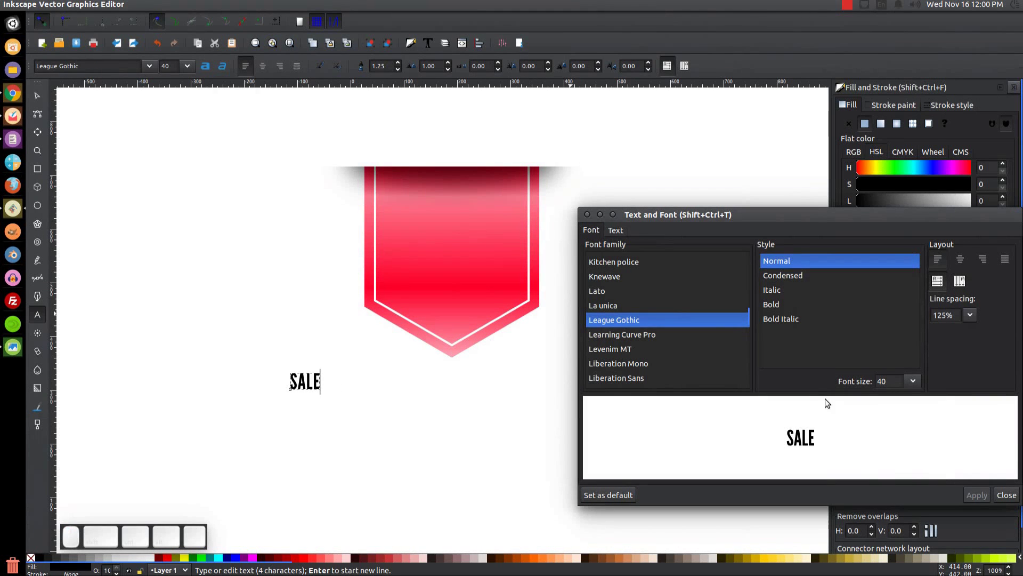
pyautogui.click(588, 212)
# Move the SALE text onto the red banner and centre it horizontally on the banner shape.
pyautogui.click(37, 96)
pyautogui.moveTo(313, 389); pyautogui.dragTo(465, 255)
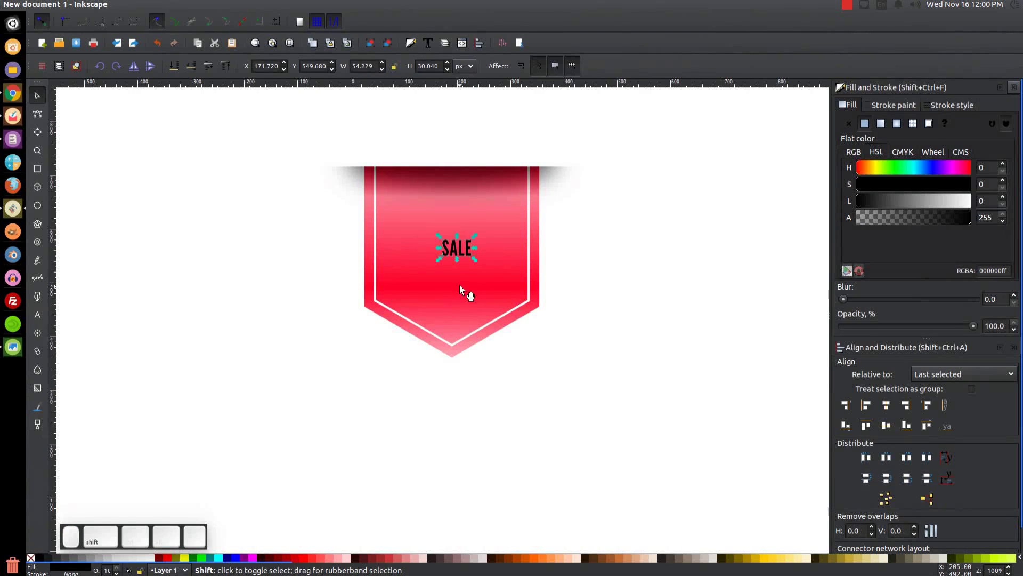
pyautogui.keyDown('shift'); pyautogui.click(461, 280); pyautogui.keyUp('shift')
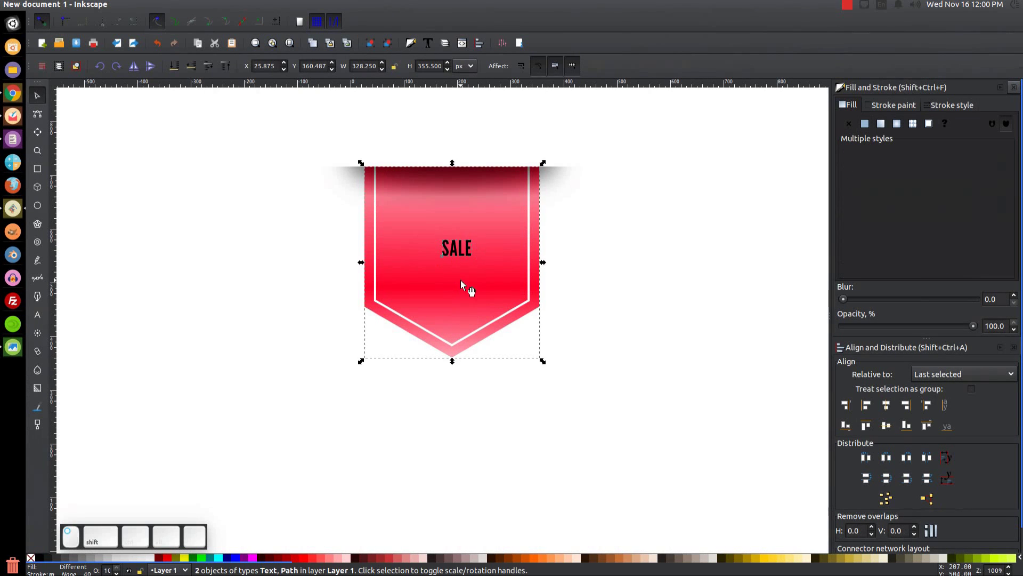
pyautogui.click(887, 405)
pyautogui.click(699, 211)
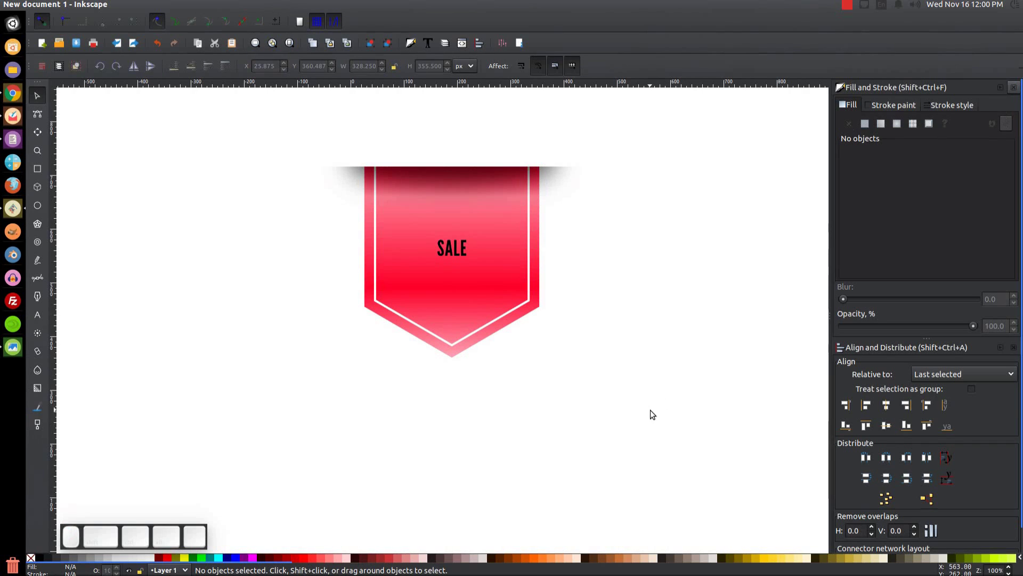
# Enlarge the SALE text proportionally about its centre to about 212 × 118 px and fill it white.
pyautogui.click(459, 258)
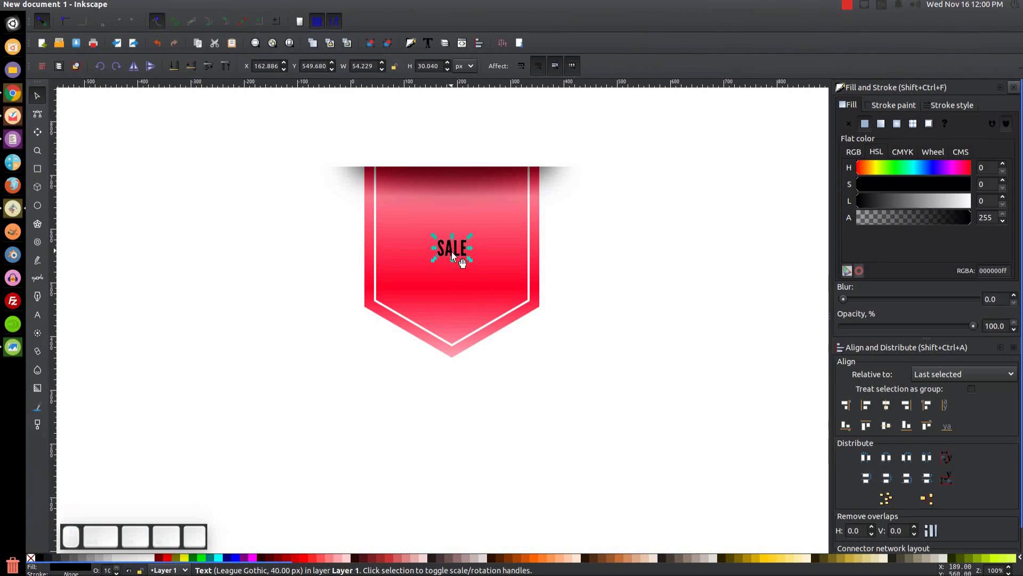
pyautogui.moveTo(469, 259); pyautogui.dragTo(510, 312)
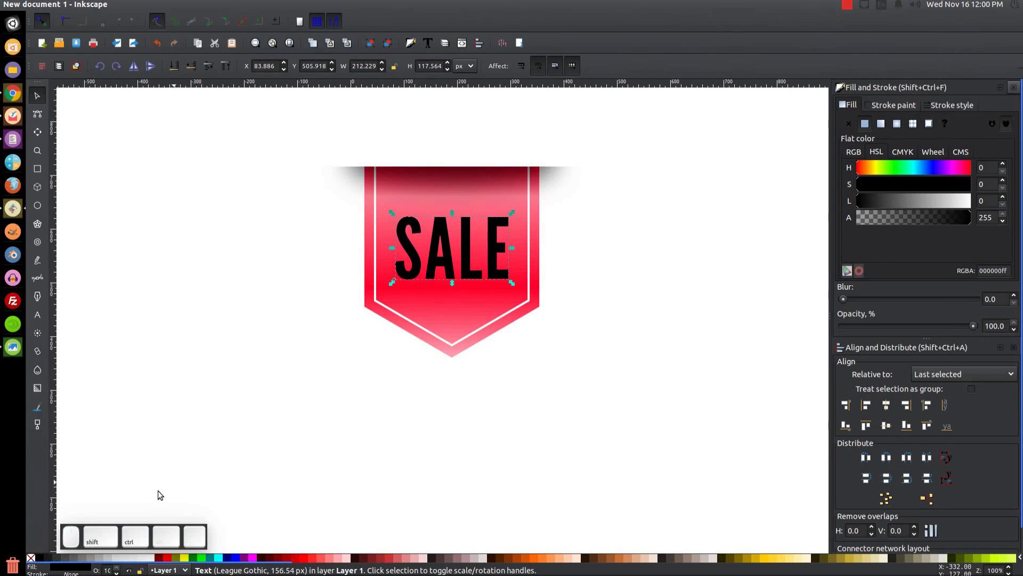
pyautogui.click(149, 558)
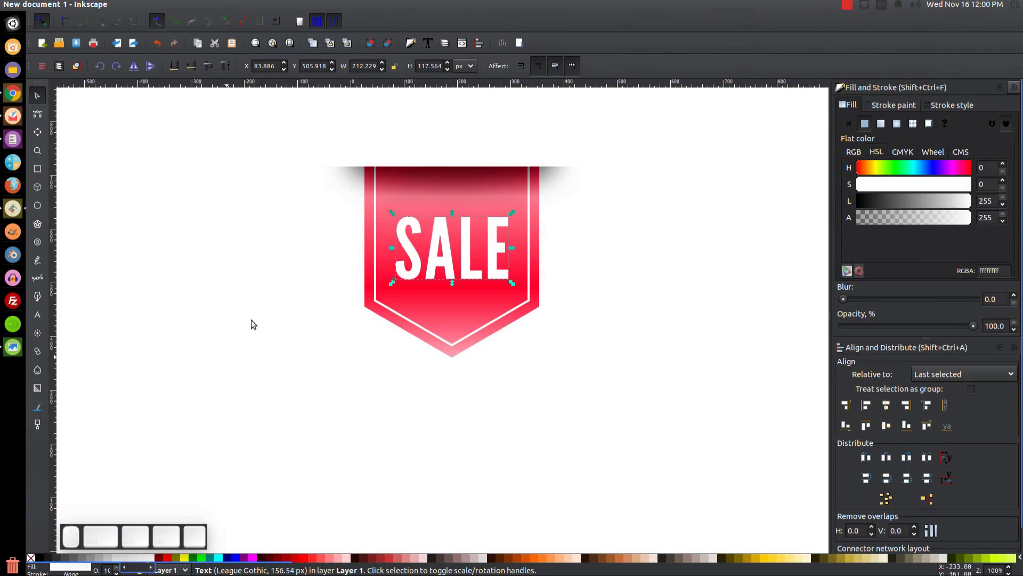
# Make a text shadow from a black duplicate of SALE, offset 4 px down, lowered behind the white text at 35.7% opacity.
pyautogui.rightClick(494, 252)
pyautogui.click(523, 336)
pyautogui.click(39, 558)
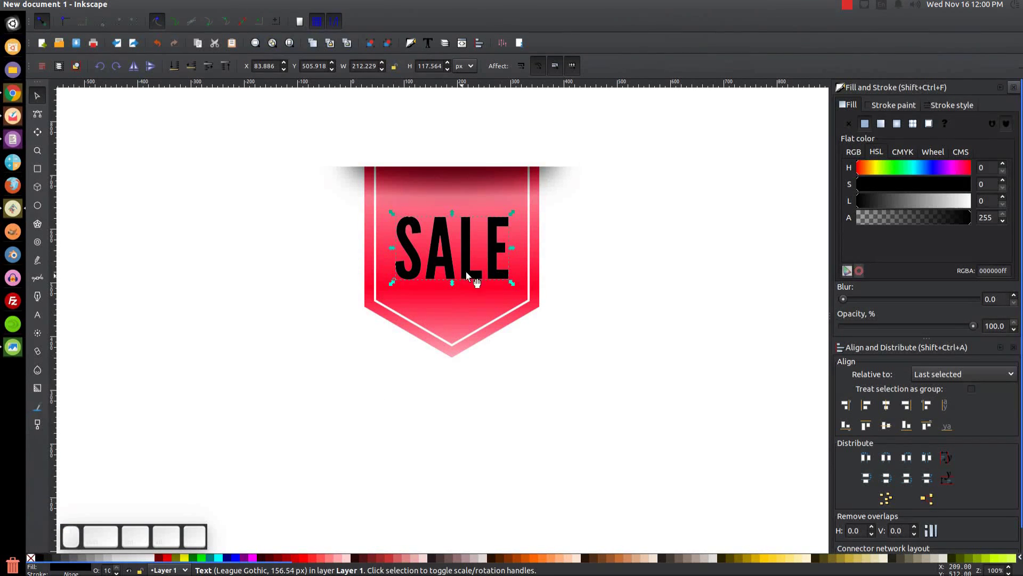
pyautogui.moveTo(494, 224); pyautogui.dragTo(494, 226)
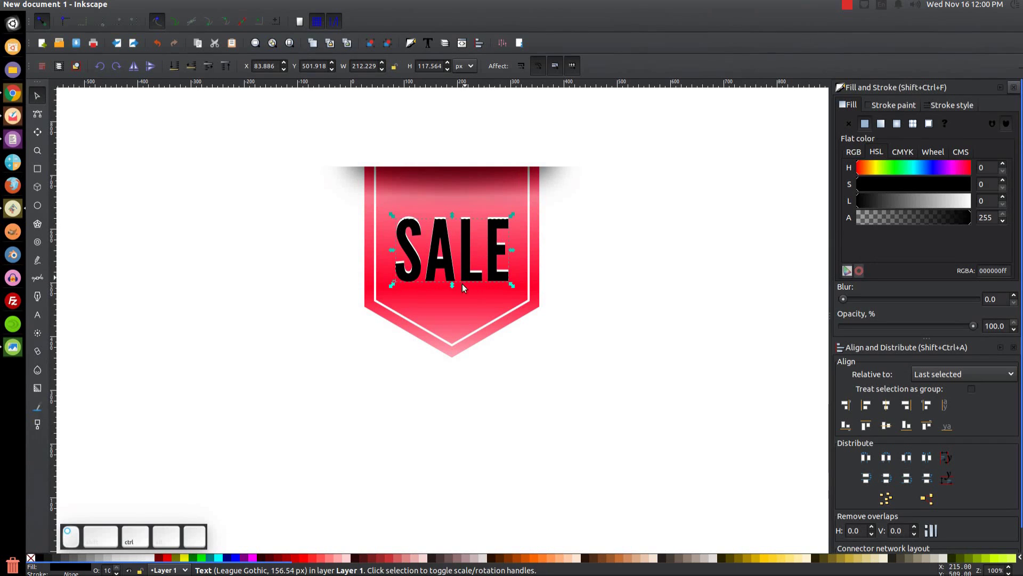
pyautogui.click(191, 66)
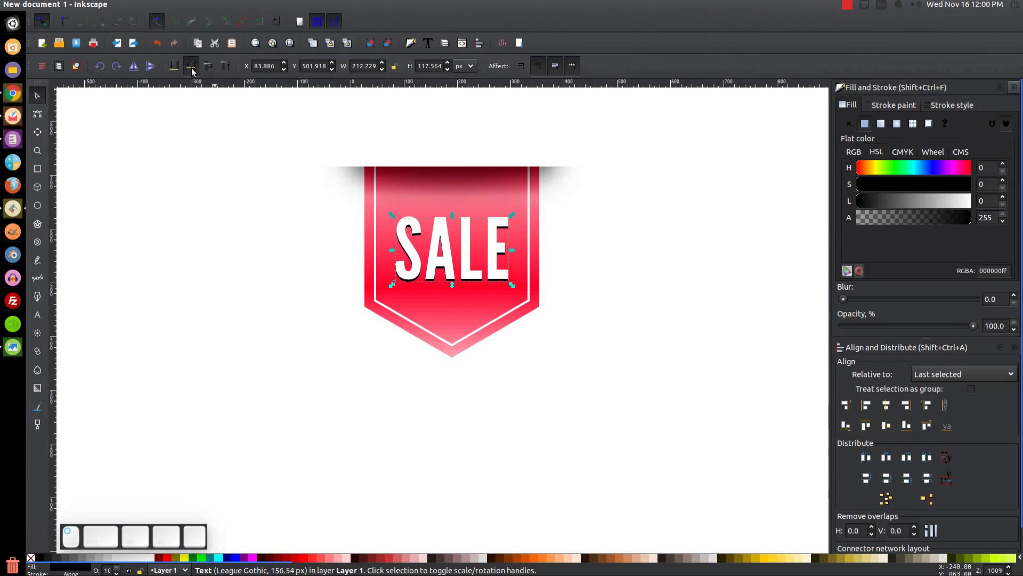
pyautogui.moveTo(973, 325); pyautogui.dragTo(890, 326)
pyautogui.scroll(2, 640, 373)
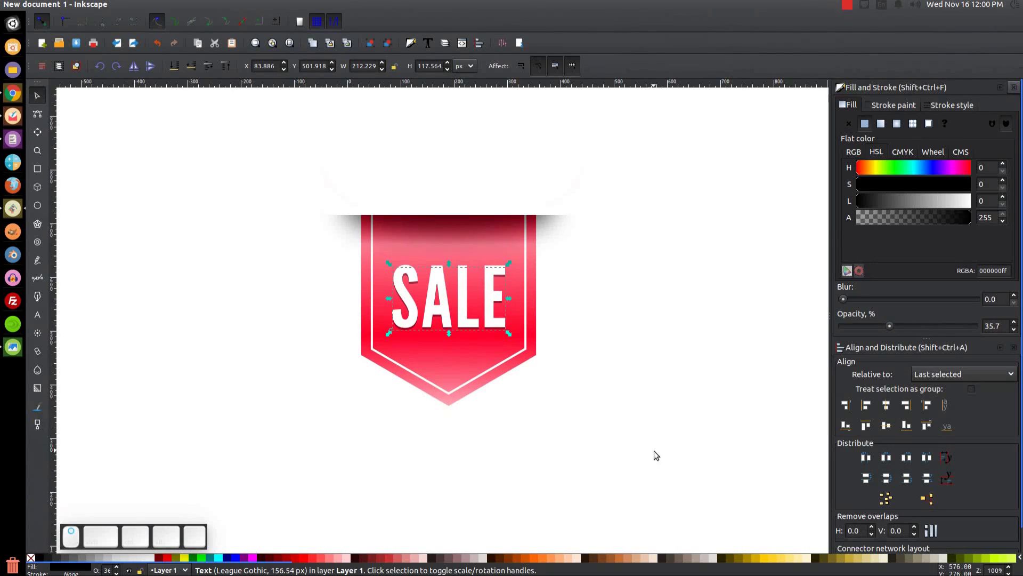
# Move the complete banner about 287 px left, then check the reference thumbnail.png in Image Viewer and minimize it.
pyautogui.click(700, 452)
pyautogui.moveTo(708, 459); pyautogui.dragTo(216, 115)
pyautogui.moveTo(449, 318); pyautogui.dragTo(297, 318)
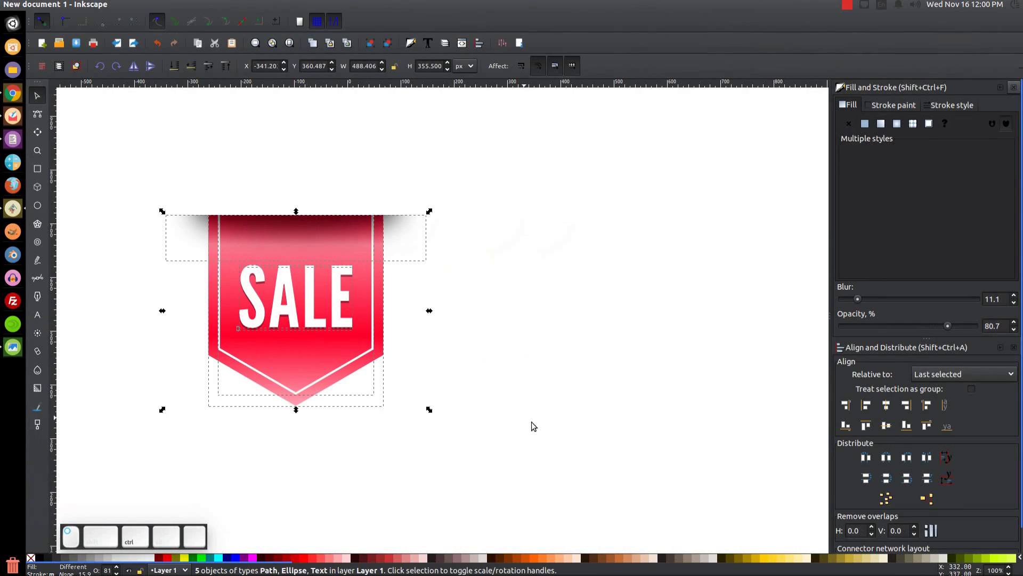
pyautogui.click(295, 193)
pyautogui.click(13, 353)
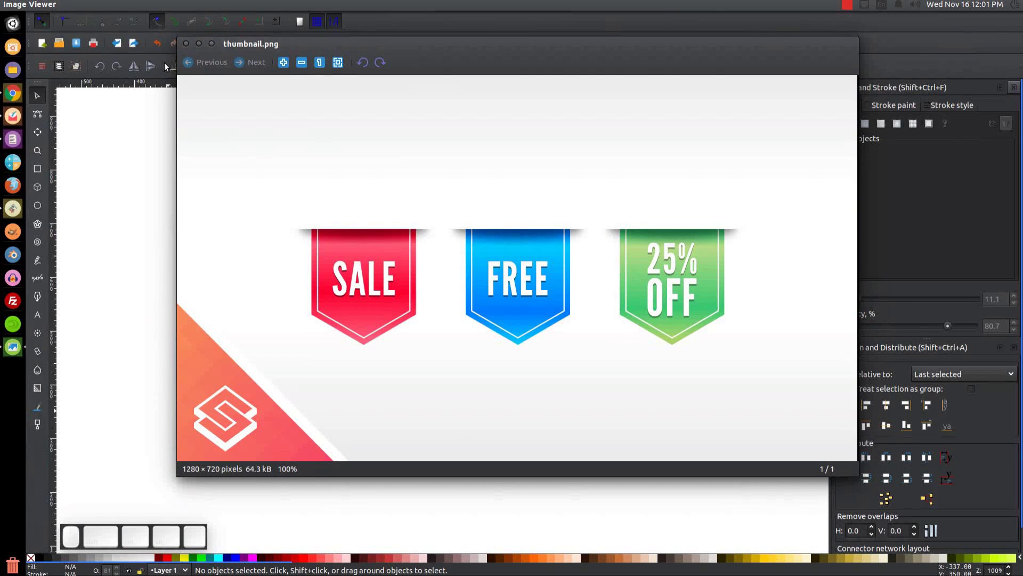
pyautogui.click(197, 45)
# Duplicate all objects of the SALE banner and place the copy about 644 px to the right, level with the original.
pyautogui.moveTo(574, 461); pyautogui.dragTo(82, 103)
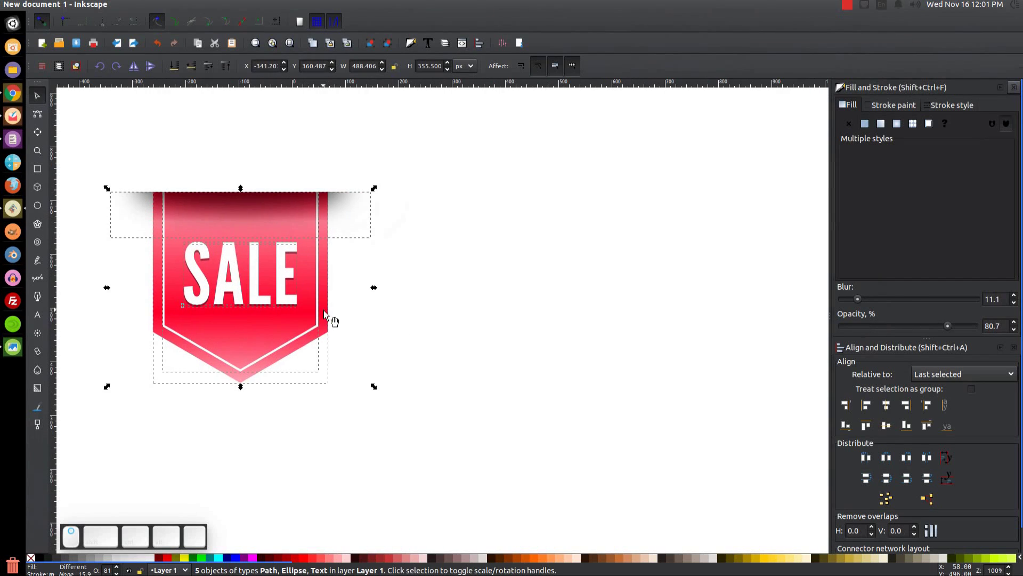
pyautogui.rightClick(296, 299)
pyautogui.click(255, 364)
pyautogui.moveTo(253, 363); pyautogui.dragTo(595, 365)
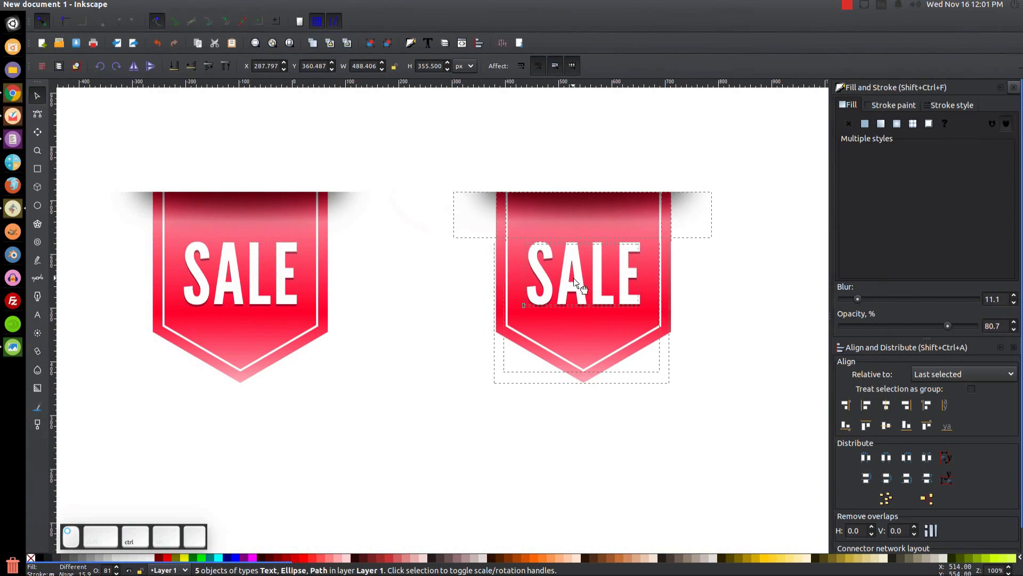
pyautogui.moveTo(746, 393); pyautogui.dragTo(664, 406)
pyautogui.click(742, 259)
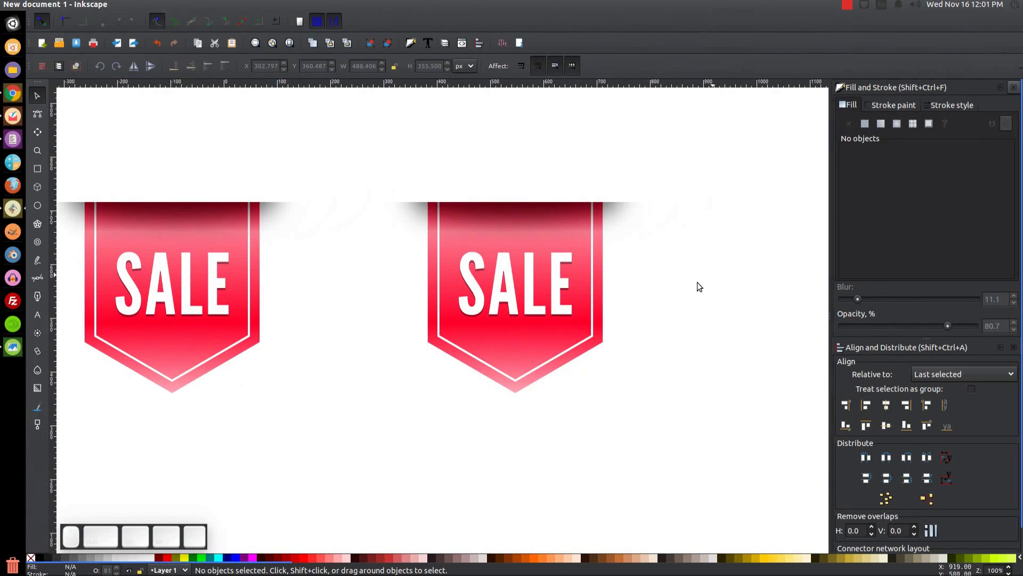
# Replace the red gradient on the copied banner's shape with the flat cyan 00ccff.
pyautogui.click(520, 337)
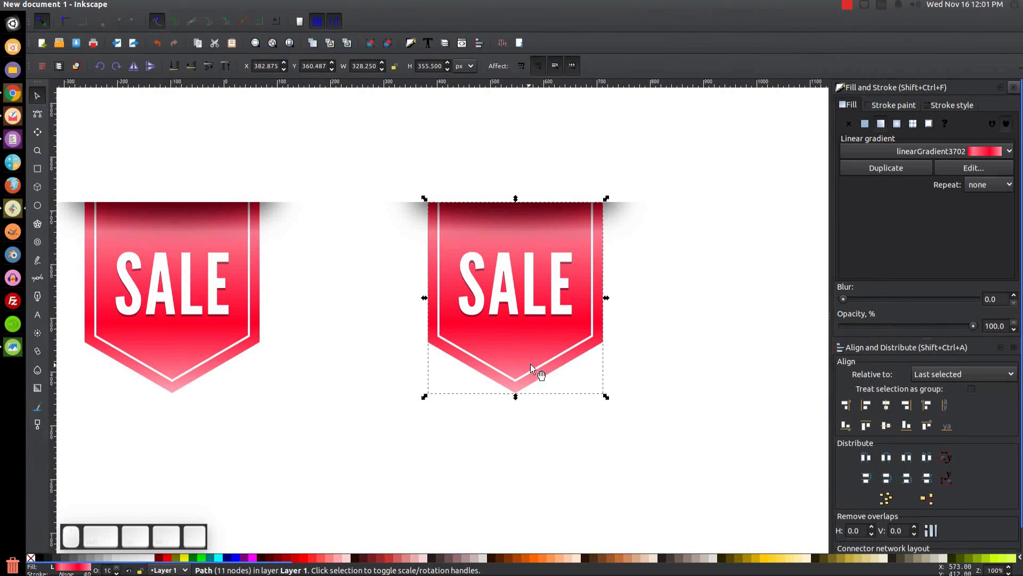
pyautogui.hscroll(5, 579, 565)
pyautogui.hscroll(8, 578, 565)
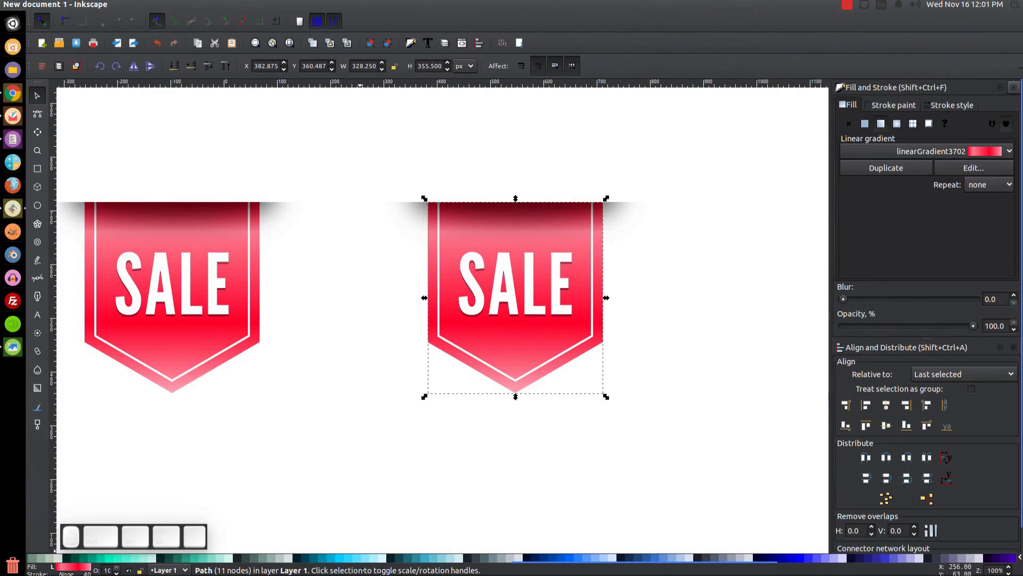
pyautogui.click(334, 559)
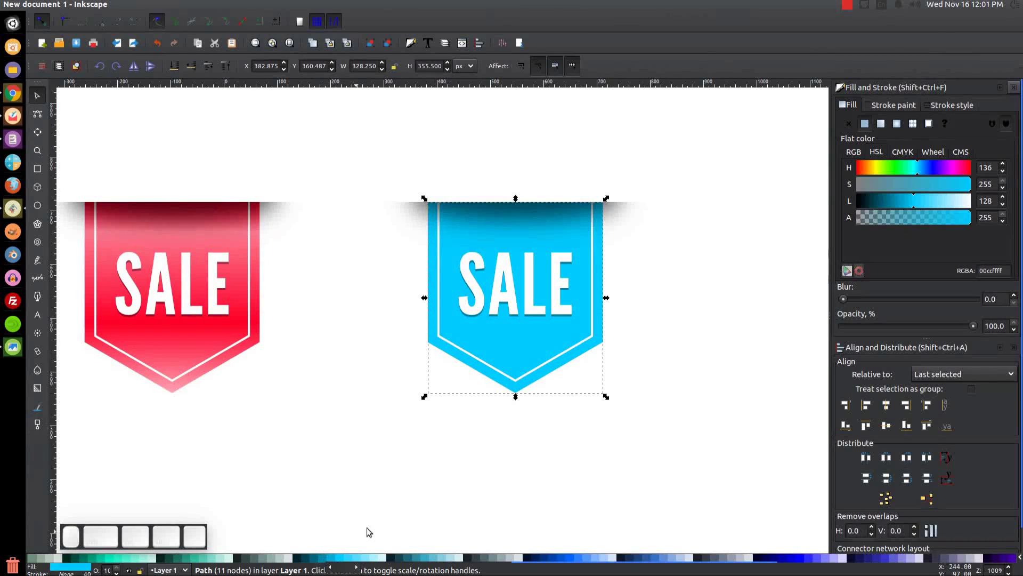
# Give the cyan banner's shape a linear gradient fill and set its end stop's opacity to 100%.
pyautogui.click(881, 123)
pyautogui.press('g')
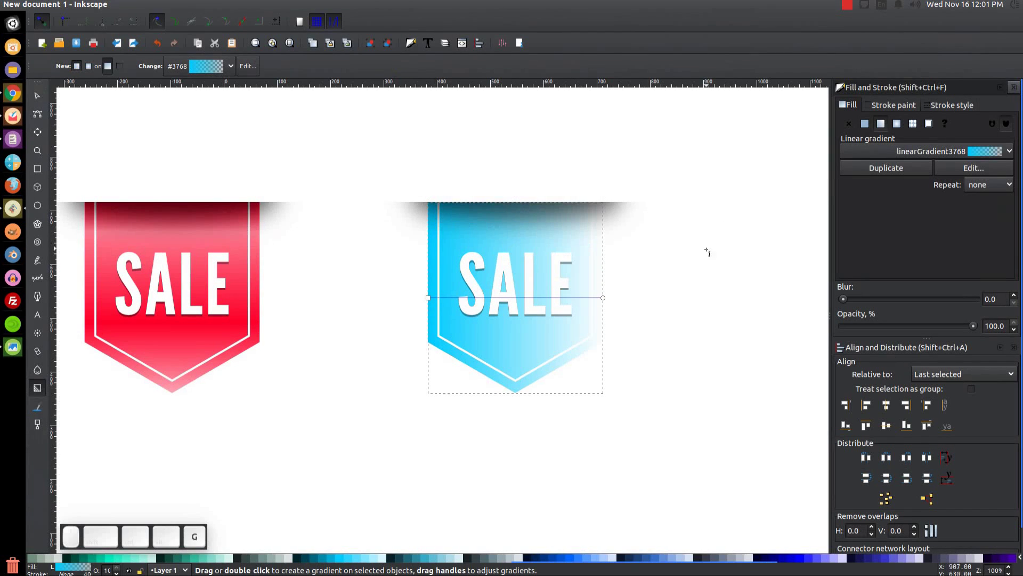
pyautogui.click(604, 297)
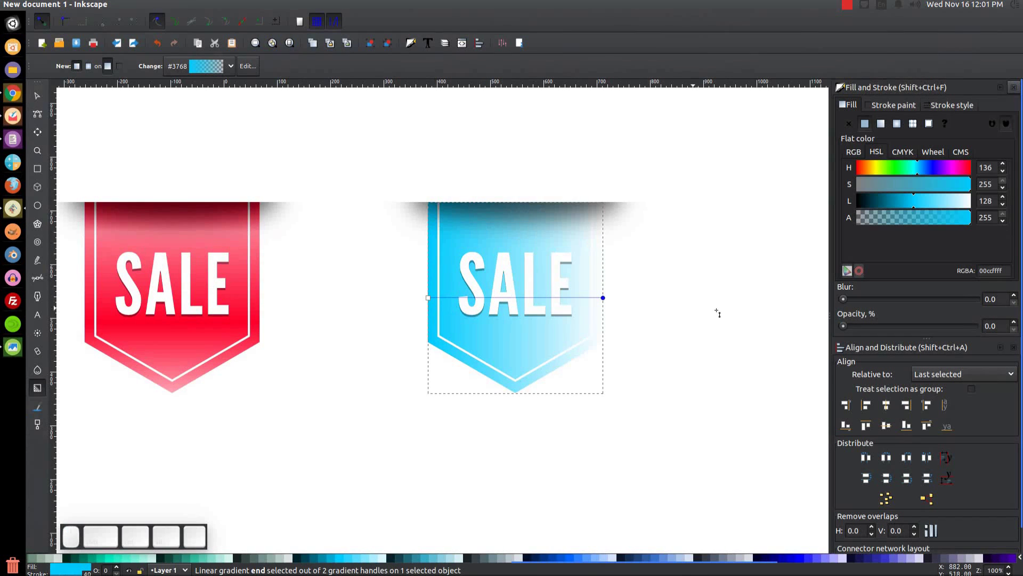
pyautogui.moveTo(852, 326); pyautogui.dragTo(974, 326)
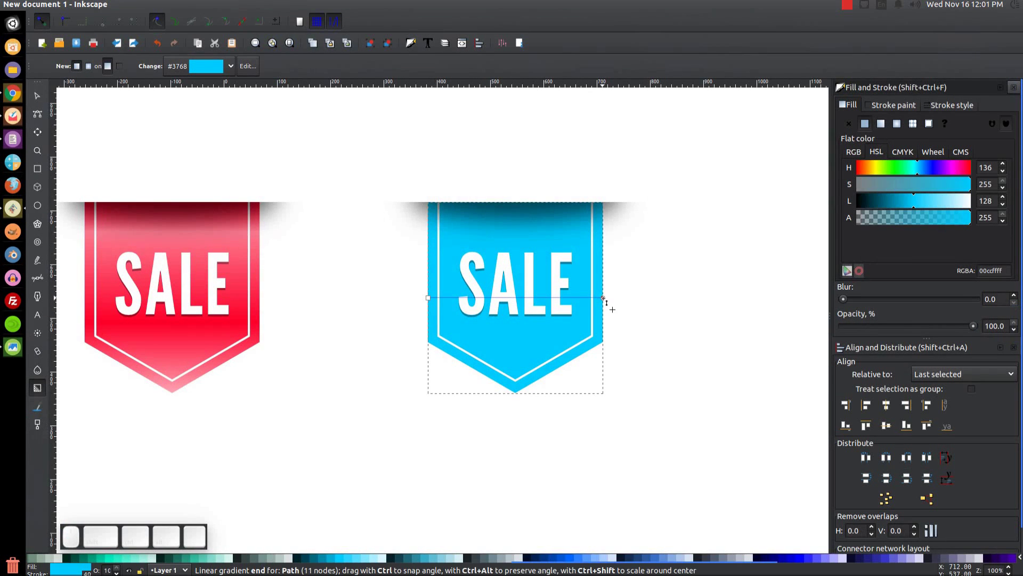
# Run the gradient vertically from the banner's top edge to its bottom tip and add two intermediate stops, one near each end.
pyautogui.moveTo(516, 369); pyautogui.dragTo(525, 404)
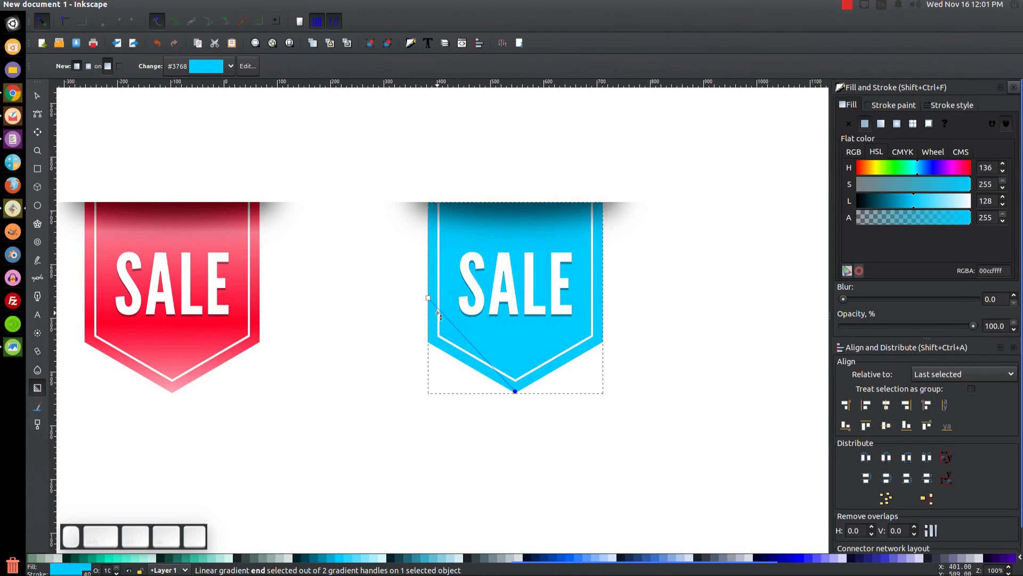
pyautogui.moveTo(428, 297); pyautogui.dragTo(516, 208)
pyautogui.click(515, 204)
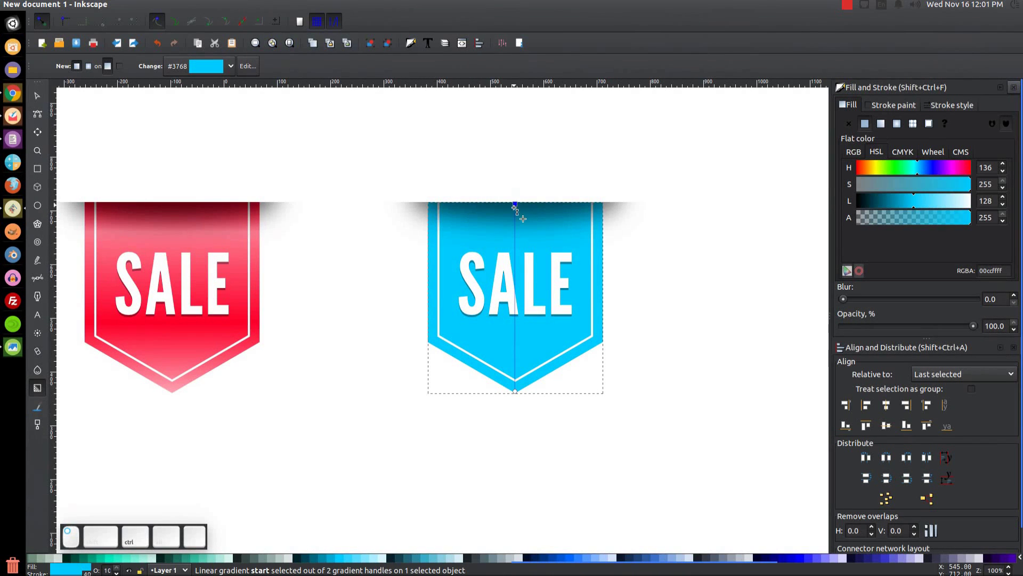
pyautogui.doubleClick(514, 237)
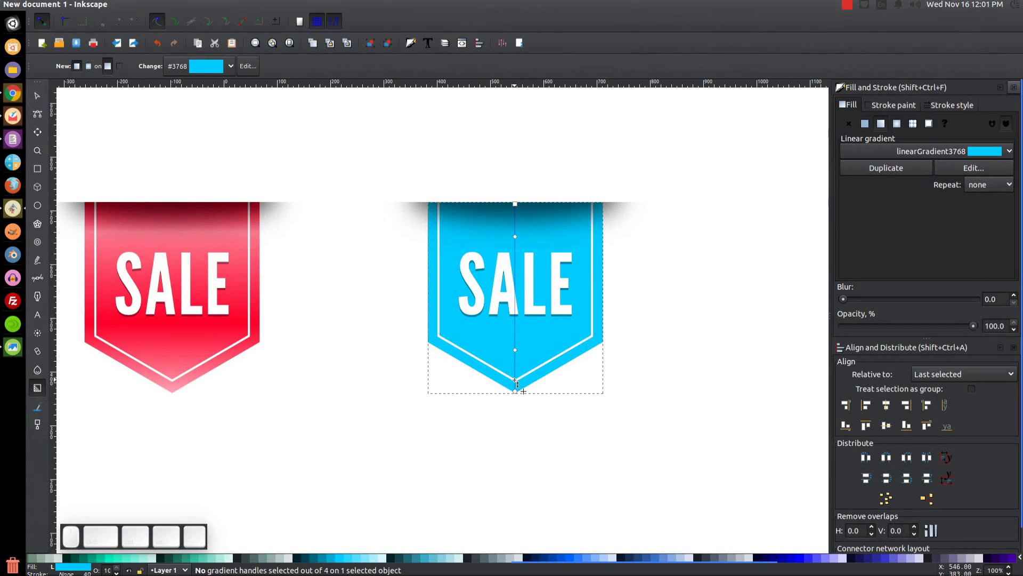
# Recolour the gradient's lower intermediate stop to the darker blue 0062e6ff.
pyautogui.click(514, 351)
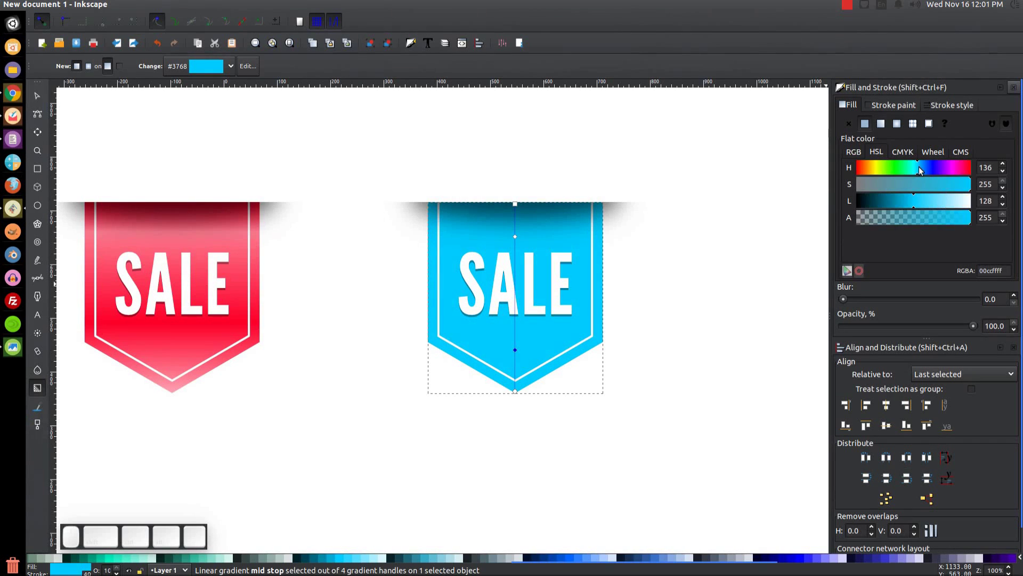
pyautogui.moveTo(920, 171); pyautogui.dragTo(924, 169)
pyautogui.click(909, 209)
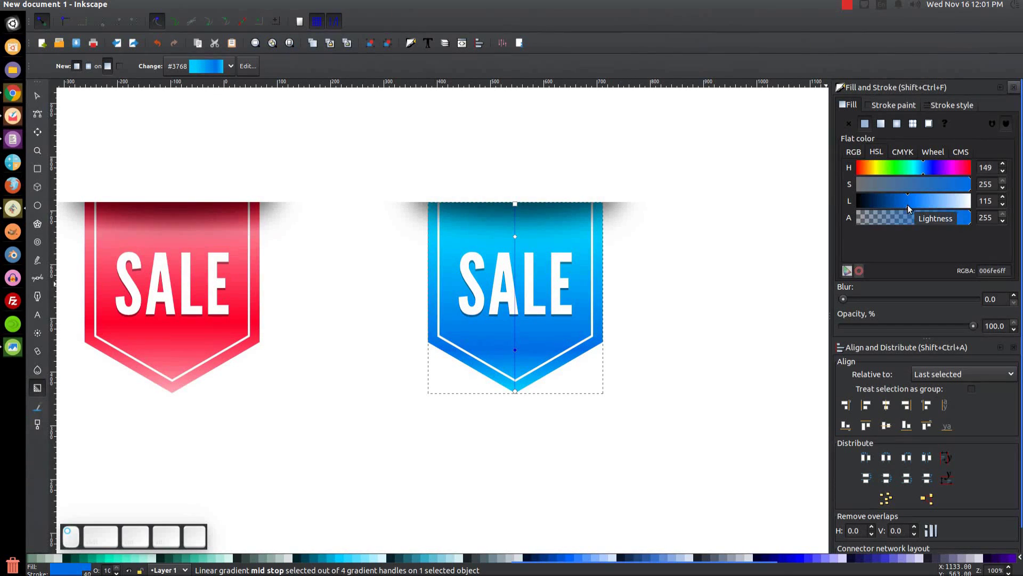
pyautogui.click(925, 168)
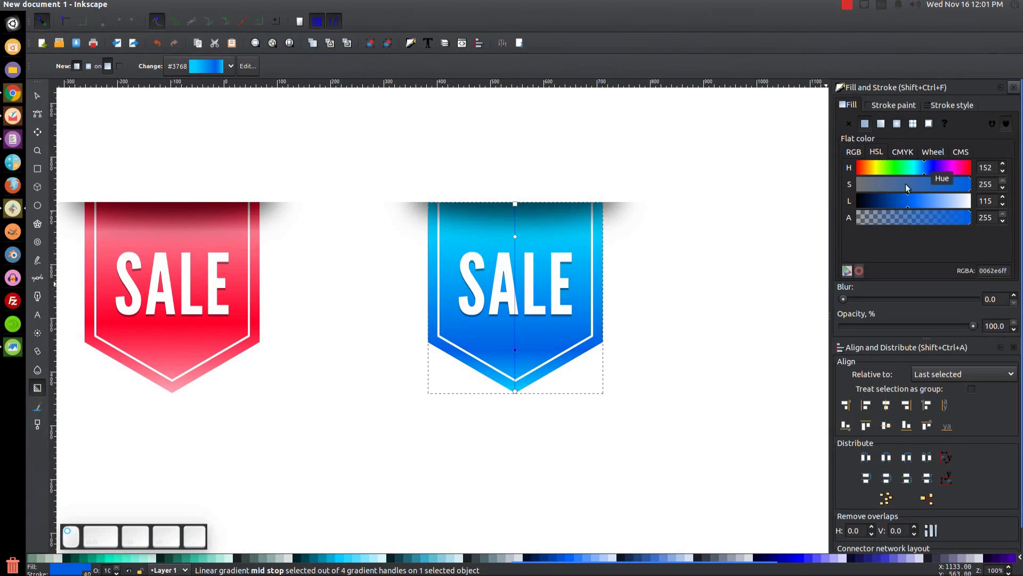
# Recolour the gradient's start stop at the top edge to 006adaff and shift the upper intermediate stop slightly upward.
pyautogui.click(515, 204)
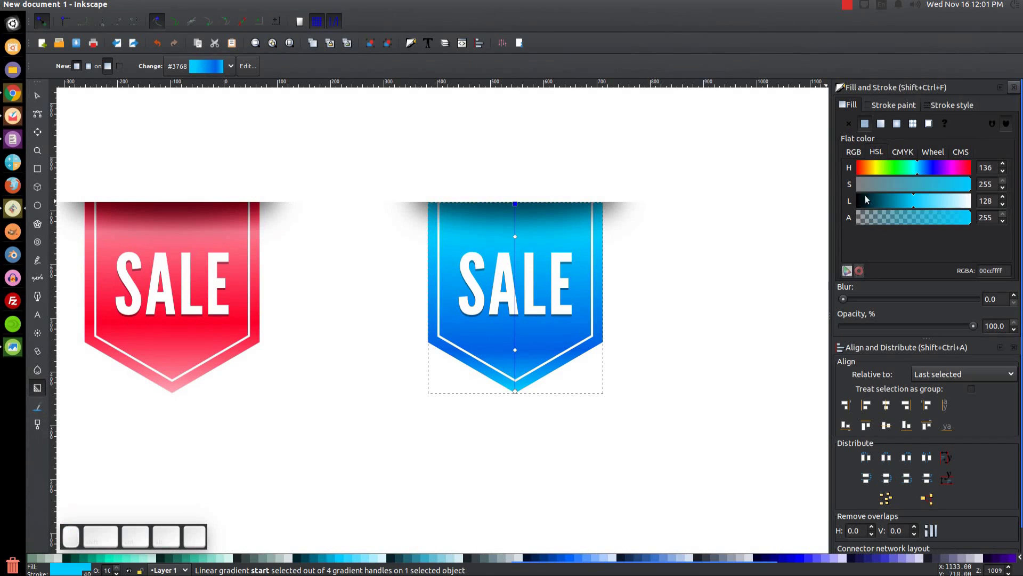
pyautogui.click(922, 169)
pyautogui.click(923, 169)
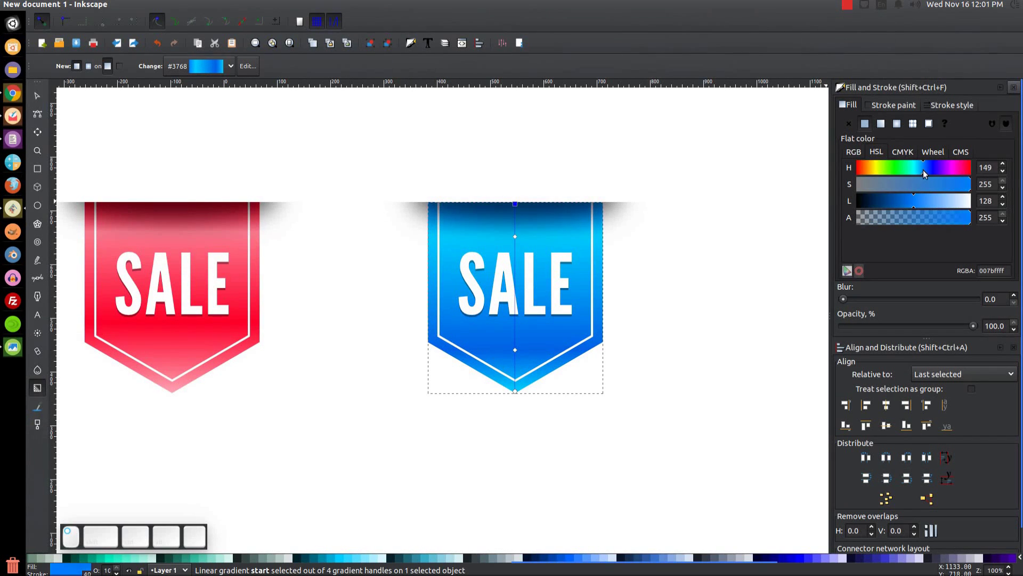
pyautogui.click(905, 205)
pyautogui.moveTo(515, 236); pyautogui.dragTo(522, 226)
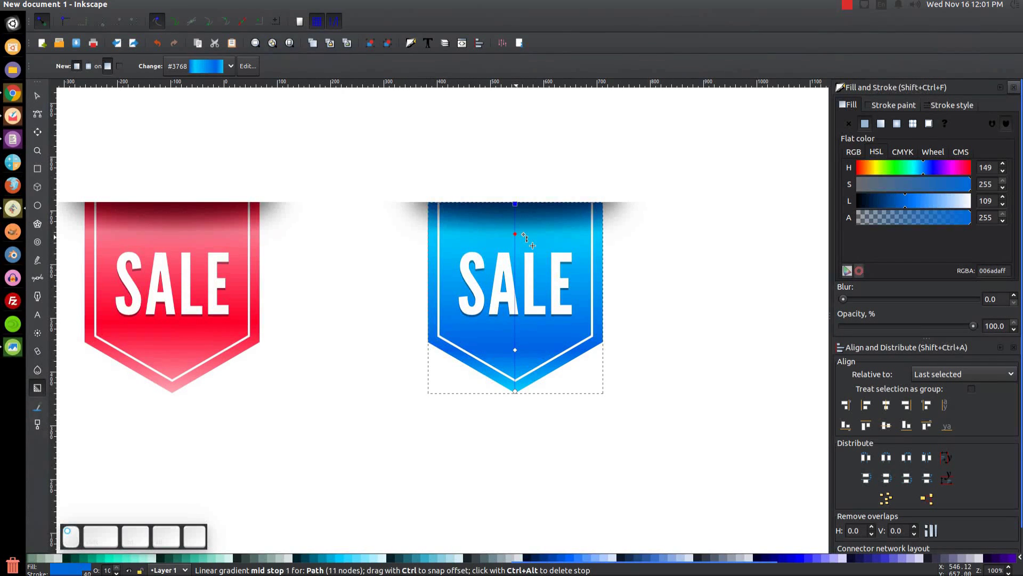
pyautogui.click(524, 234)
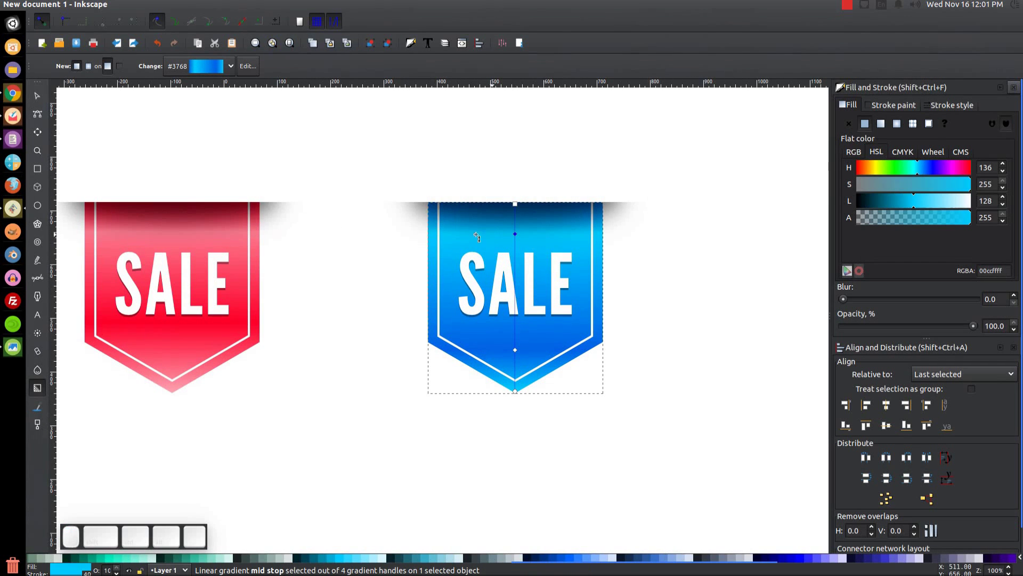
# Move the complete blue banner about 140 px left, closer to the red one, and deselect it.
pyautogui.click(37, 96)
pyautogui.moveTo(722, 468); pyautogui.dragTo(322, 122)
pyautogui.moveTo(491, 283); pyautogui.dragTo(420, 285)
pyautogui.hscroll(-8, 420, 285)
pyautogui.click(485, 448)
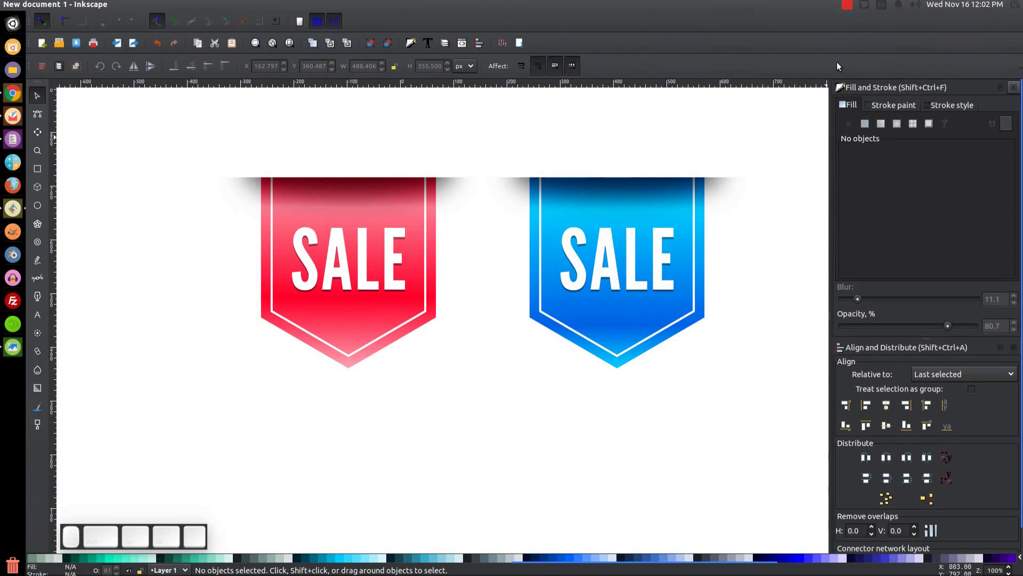
pyautogui.click(846, 6)
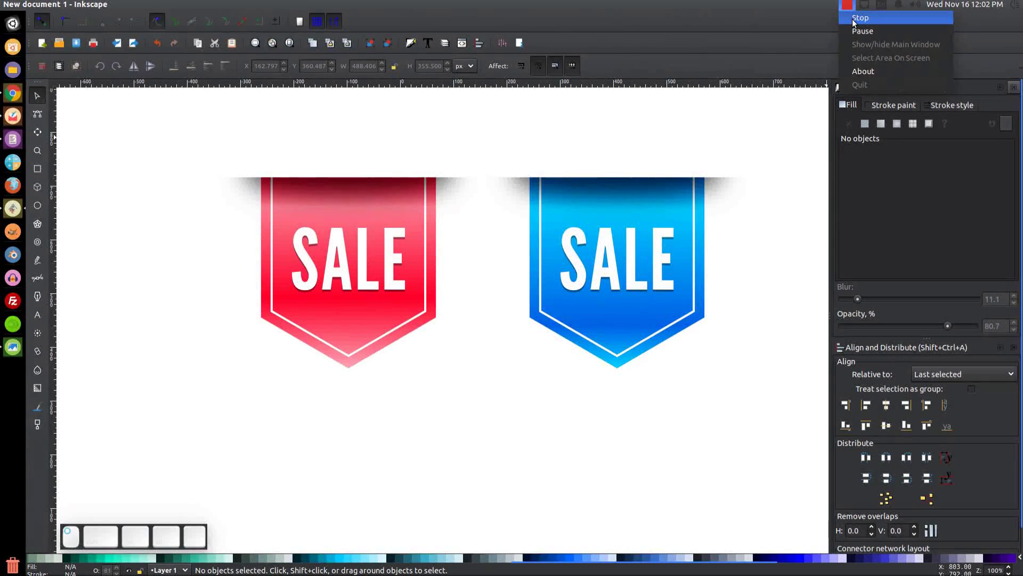
pyautogui.click(852, 19)
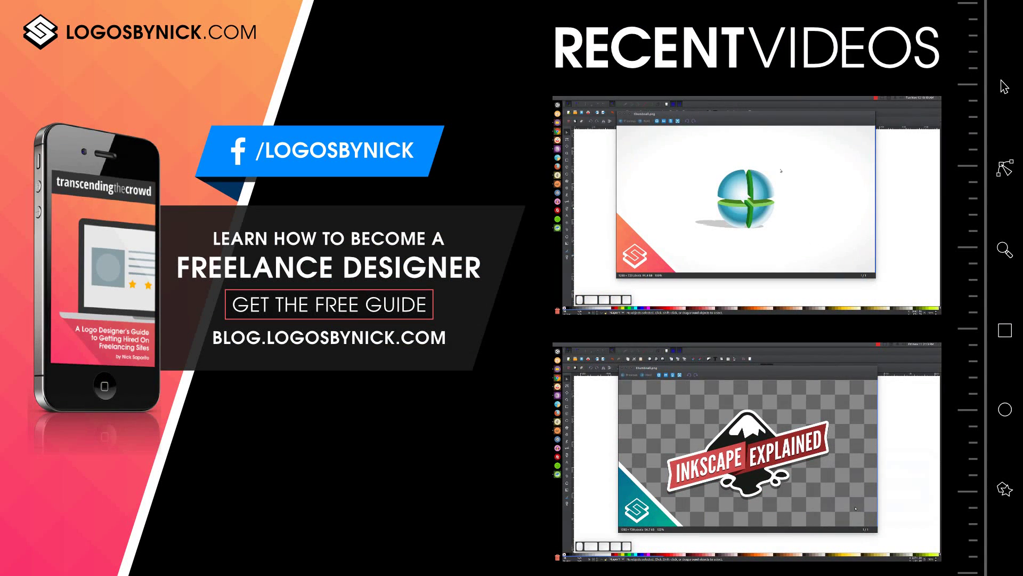